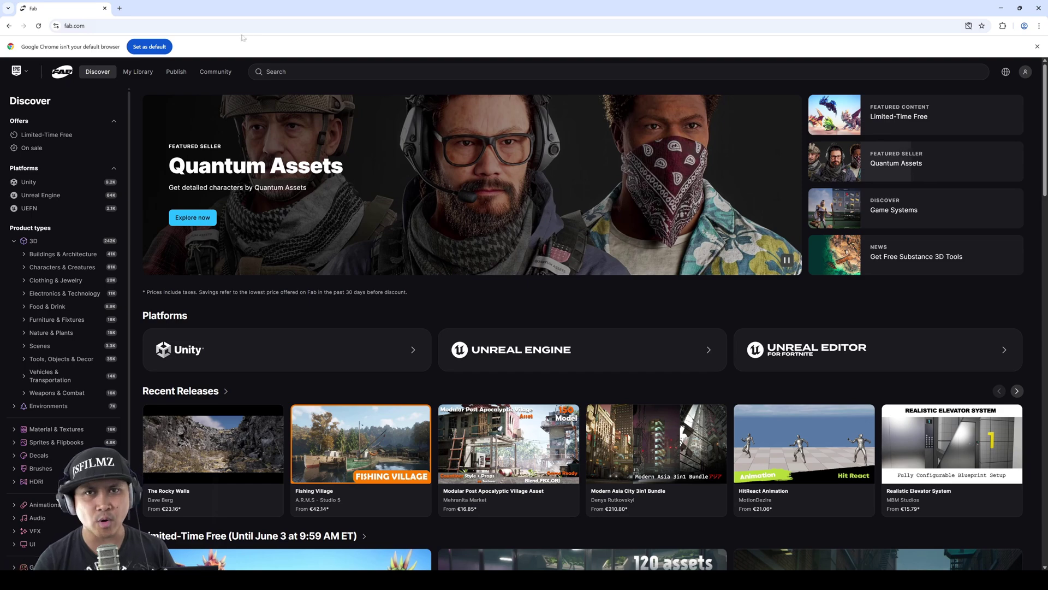
# - Search the Fab store for 'MetaHuman Animator Depth Processing Plugin'
pyautogui.click(279, 72)
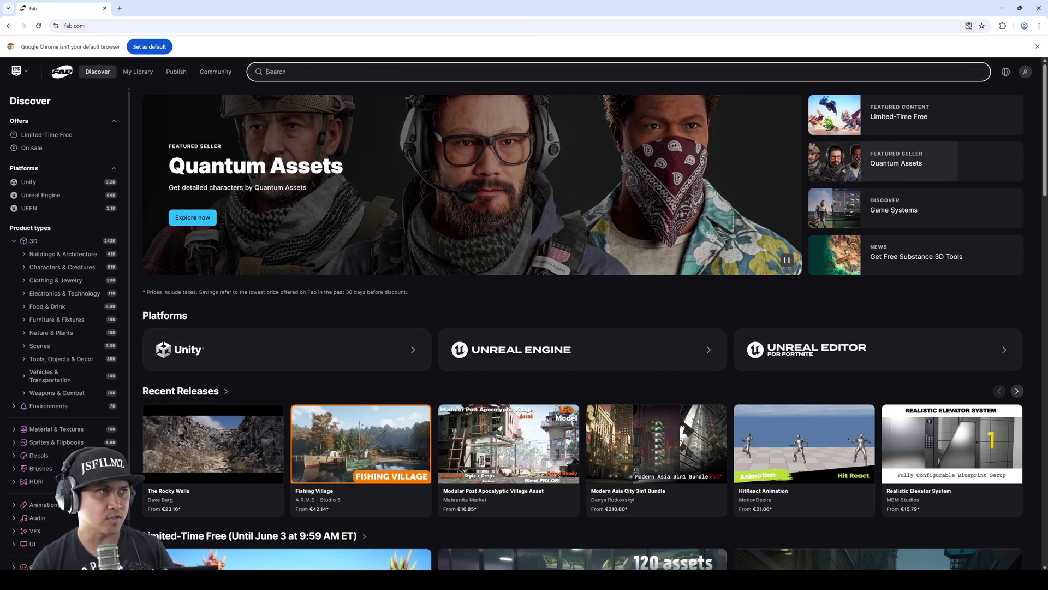
pyautogui.write('MetaHuman Animator Depth Processing Plugin')
pyautogui.press('Return')
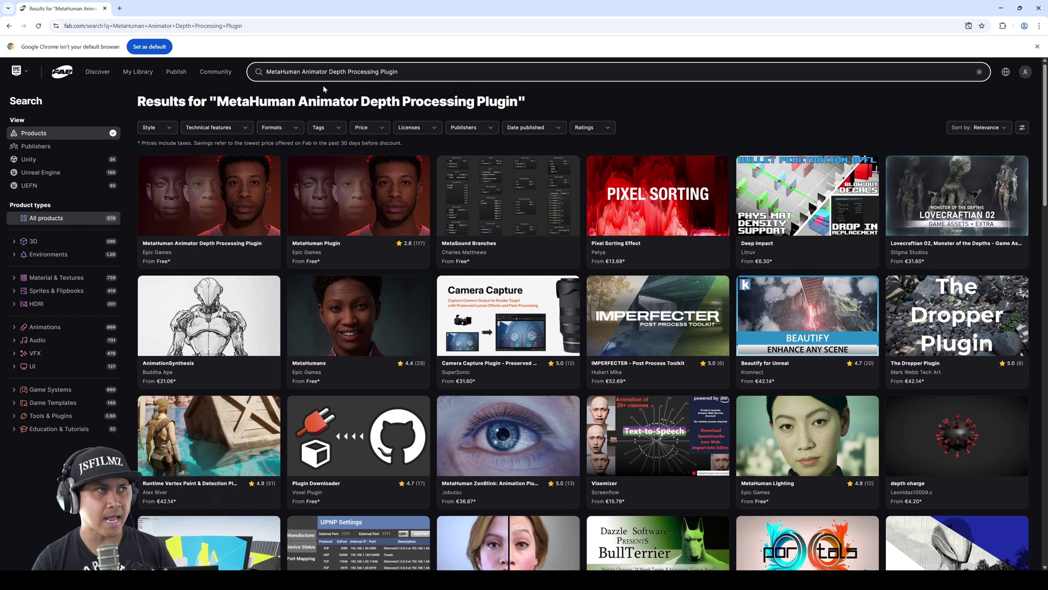
# - Confirm in the Fab Library that the depth processing plugin is already installed to the engine
pyautogui.click(266, 214)
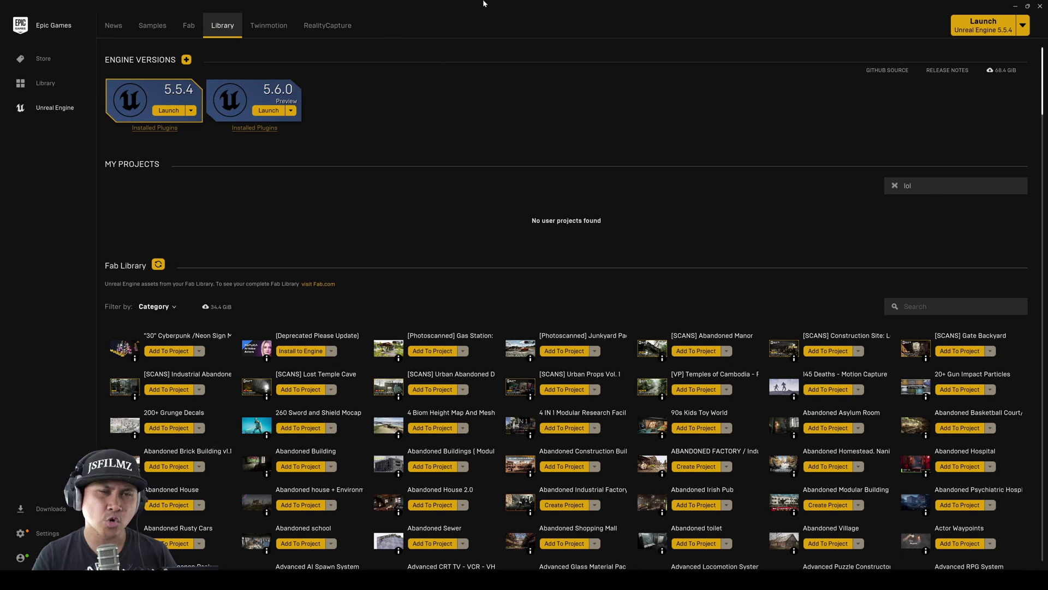
pyautogui.write('MetaHuman Animator Depth Processing Plugin')
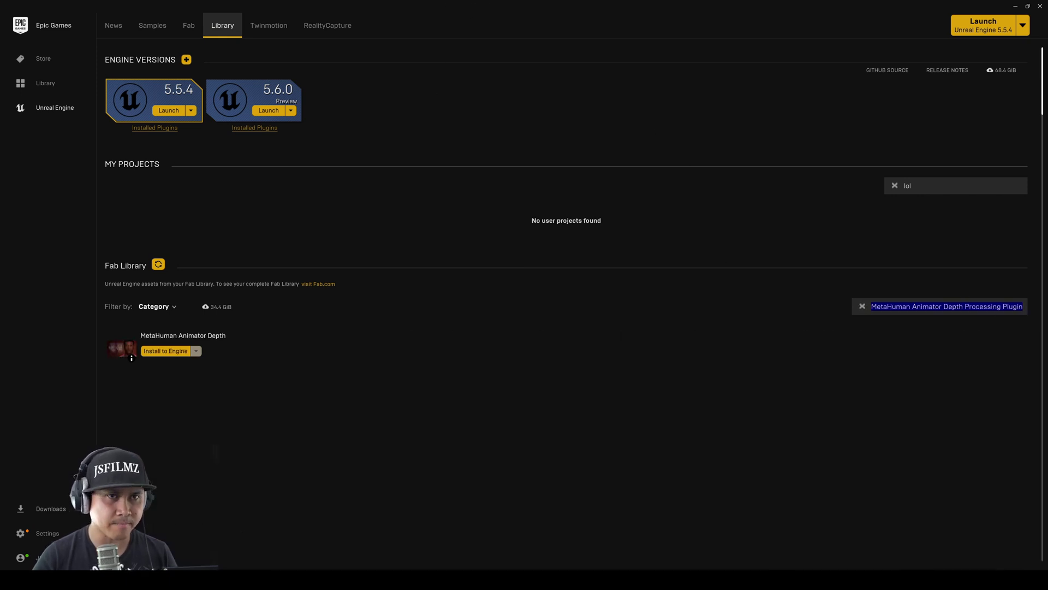
pyautogui.click(166, 351)
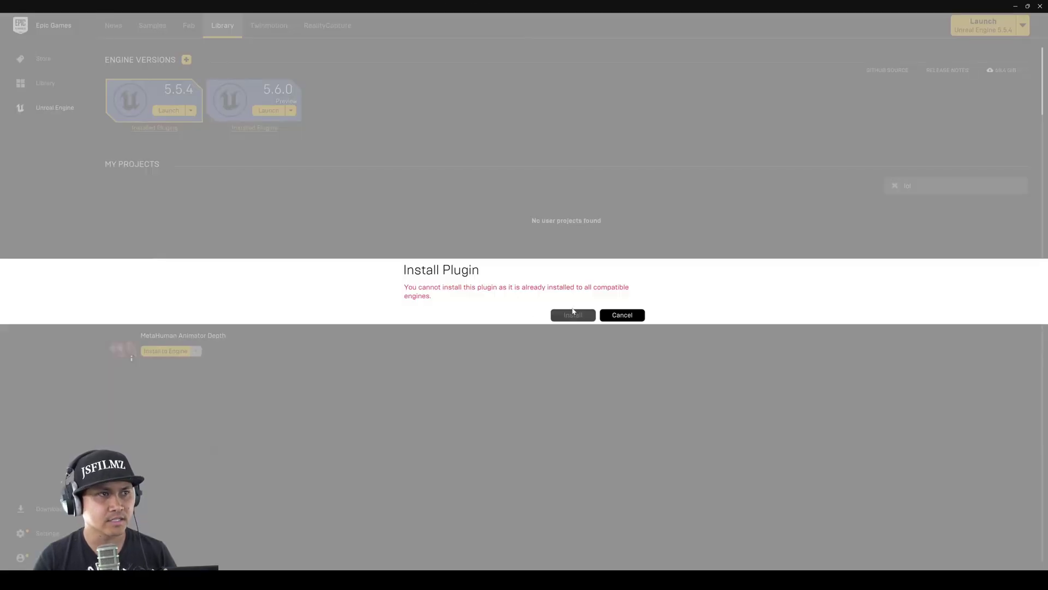
pyautogui.click(624, 316)
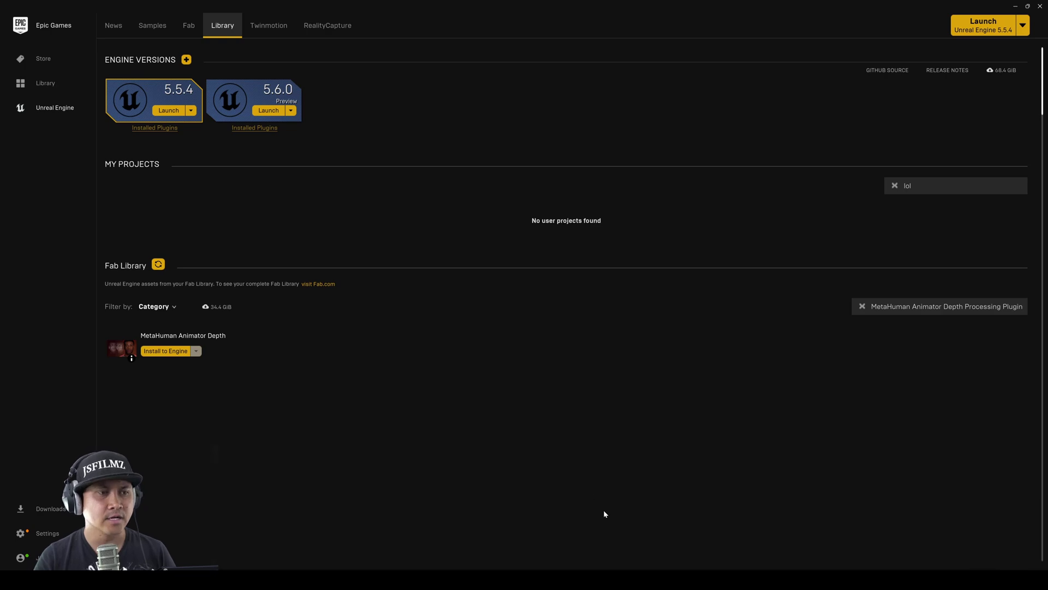
# - Enable MetaHuman Animator Depth Processing in the Unreal Editor's Plugins list
pyautogui.moveTo(625, 566)
pyautogui.click(562, 537)
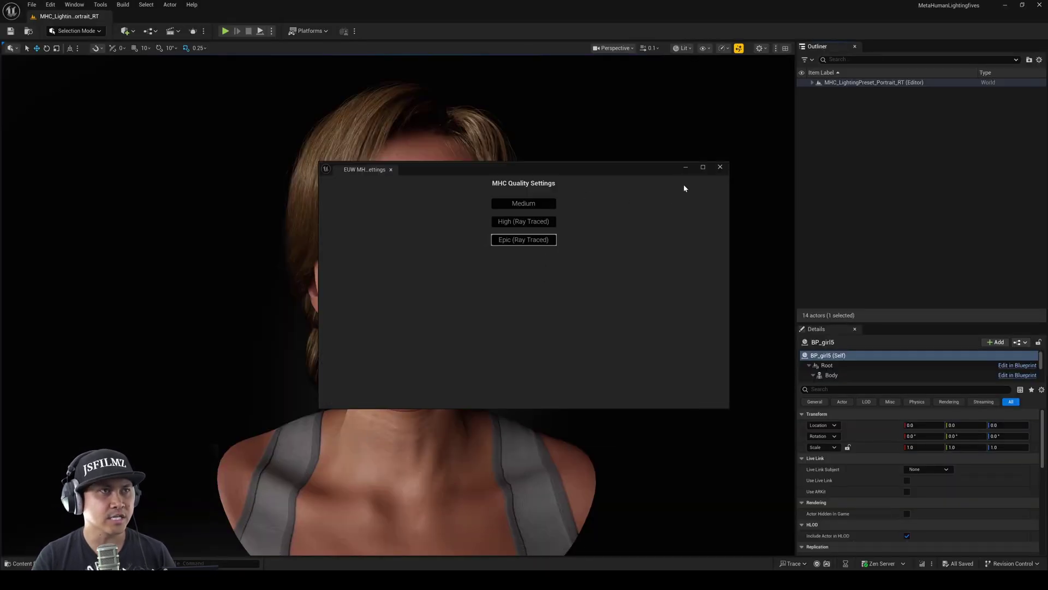
pyautogui.click(720, 166)
pyautogui.click(50, 4)
pyautogui.click(71, 143)
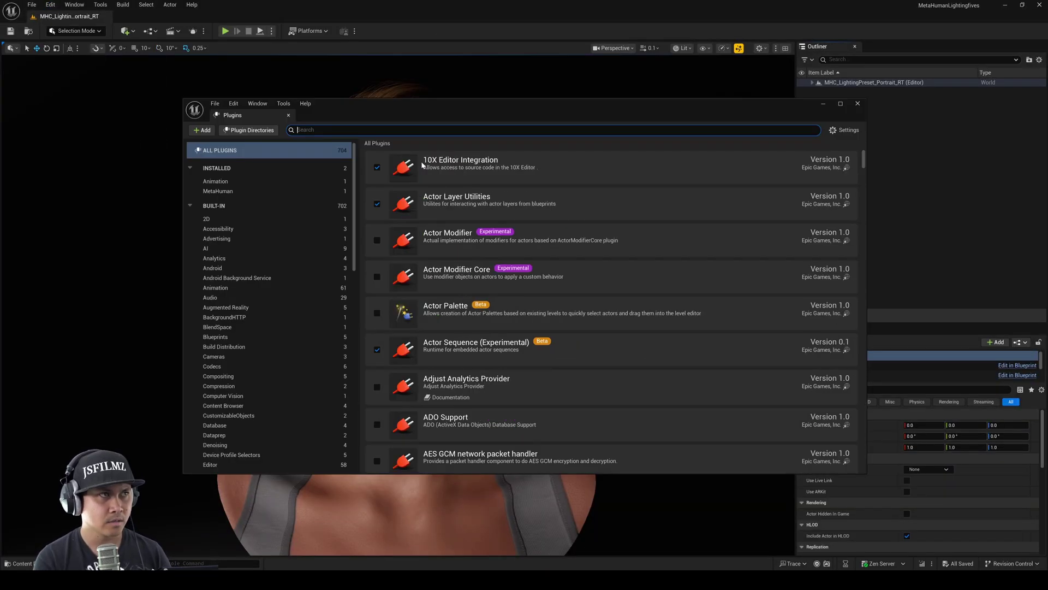
pyautogui.write('metahuman')
pyautogui.click(378, 240)
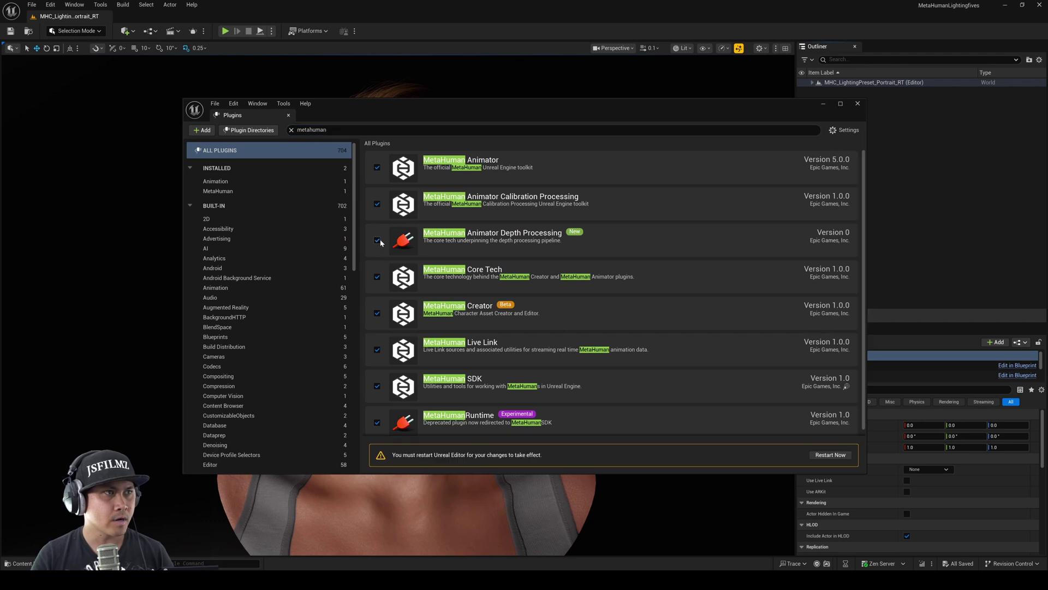
# - Restart the editor and launch Live Link Hub from the Capture Manager
pyautogui.click(829, 454)
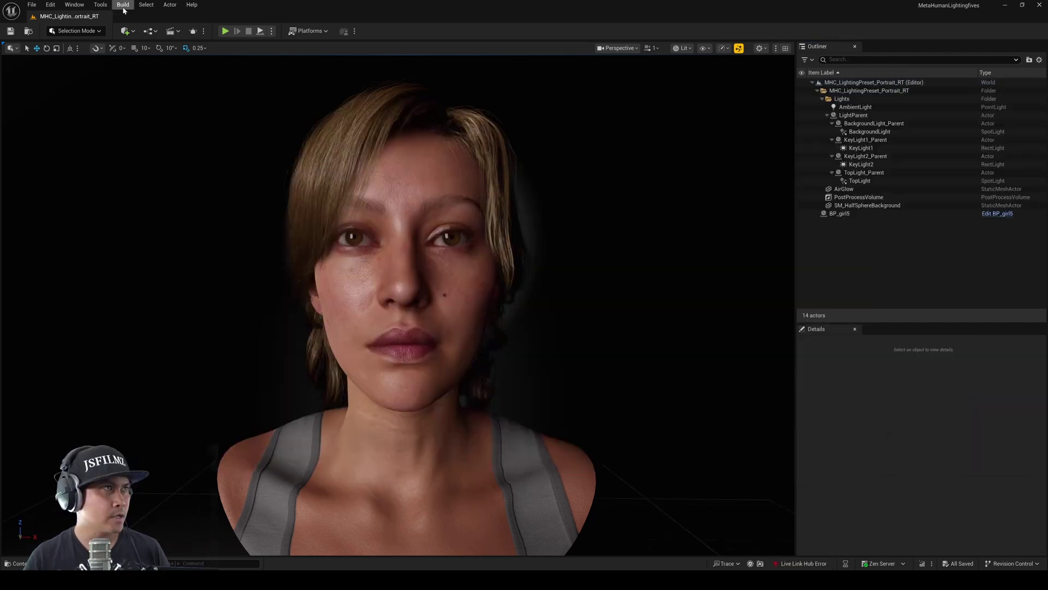
pyautogui.click(100, 4)
pyautogui.click(131, 98)
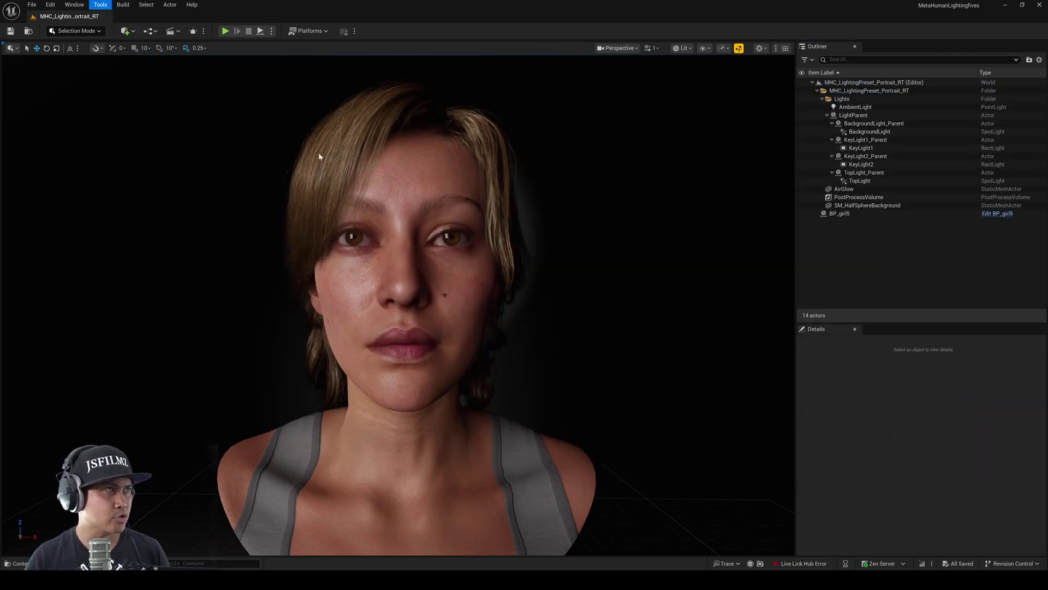
pyautogui.click(697, 398)
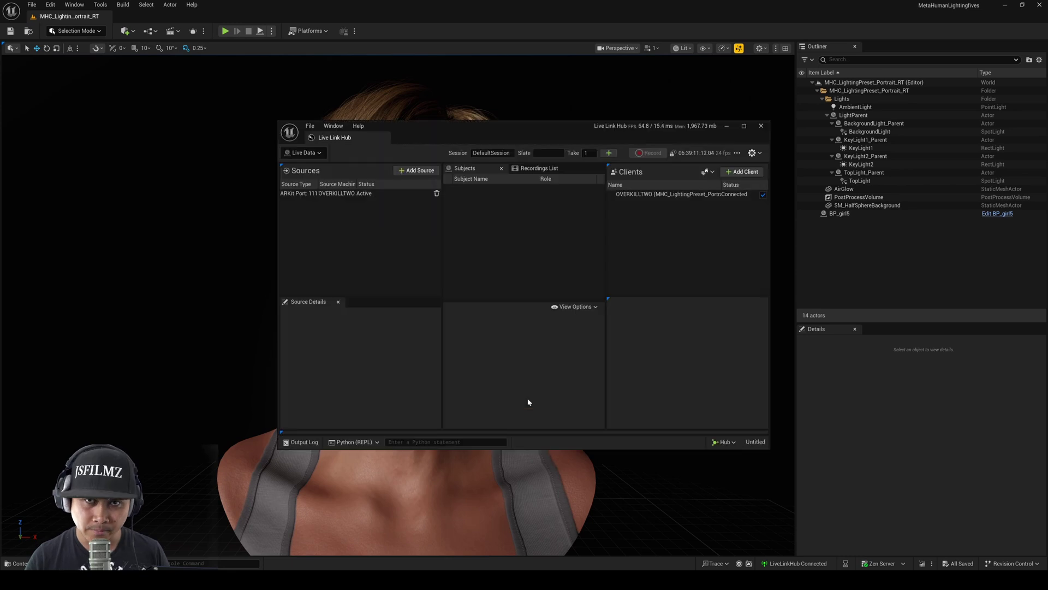
# - Add a Mono Video Ingest device in Capture Manager using Downloads as its take directory
pyautogui.click(304, 153)
pyautogui.click(306, 179)
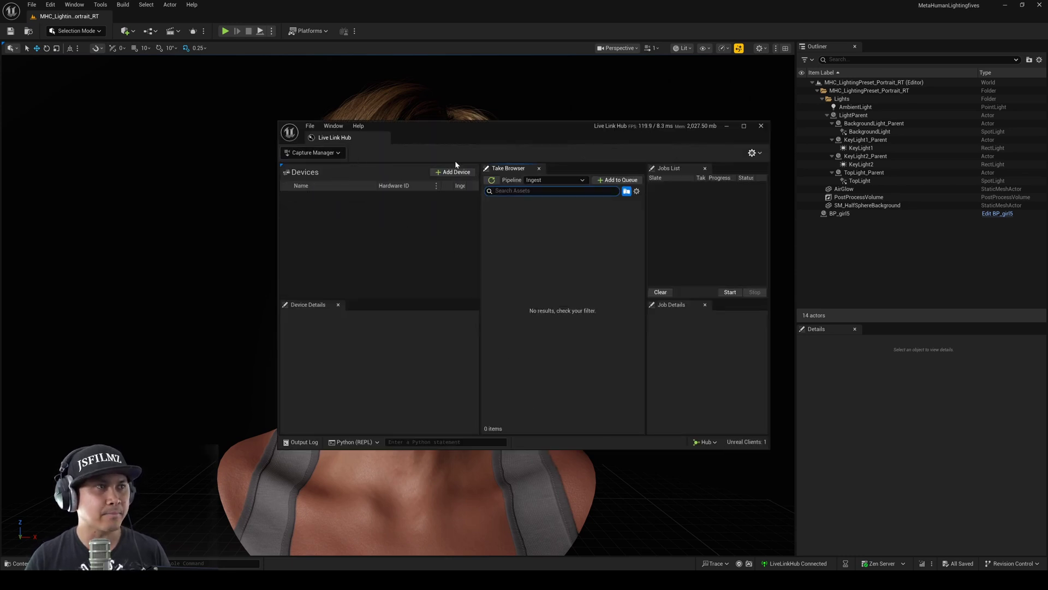
pyautogui.click(455, 172)
pyautogui.click(449, 204)
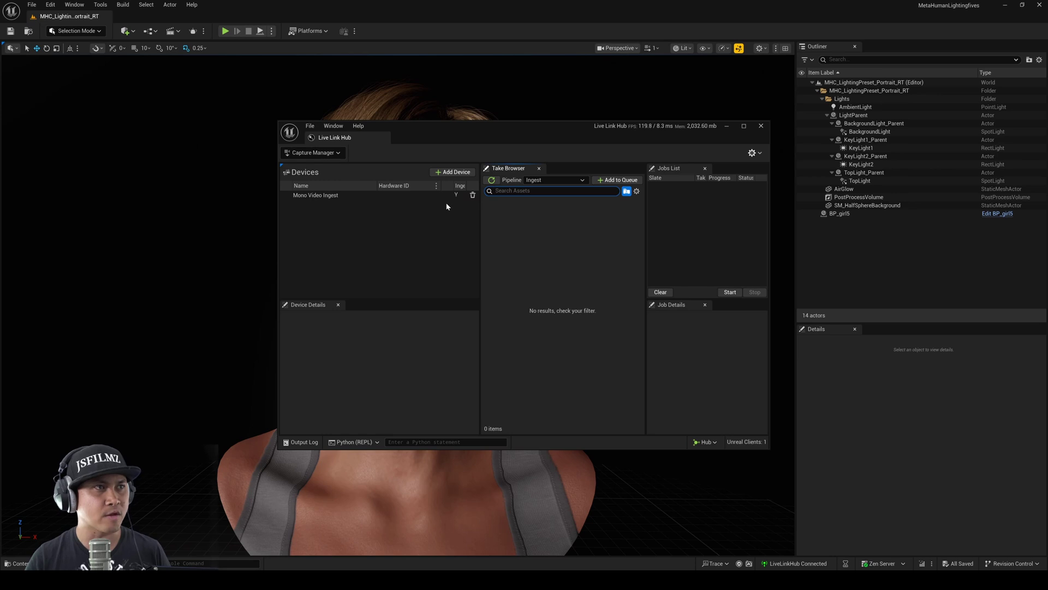
pyautogui.click(410, 196)
pyautogui.click(416, 355)
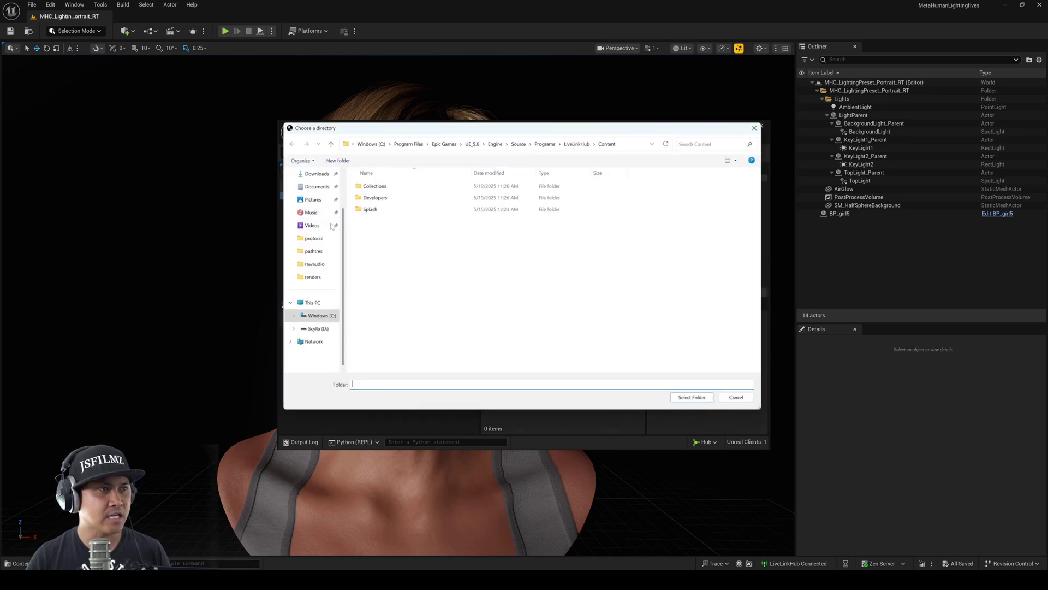
pyautogui.click(317, 174)
pyautogui.click(695, 398)
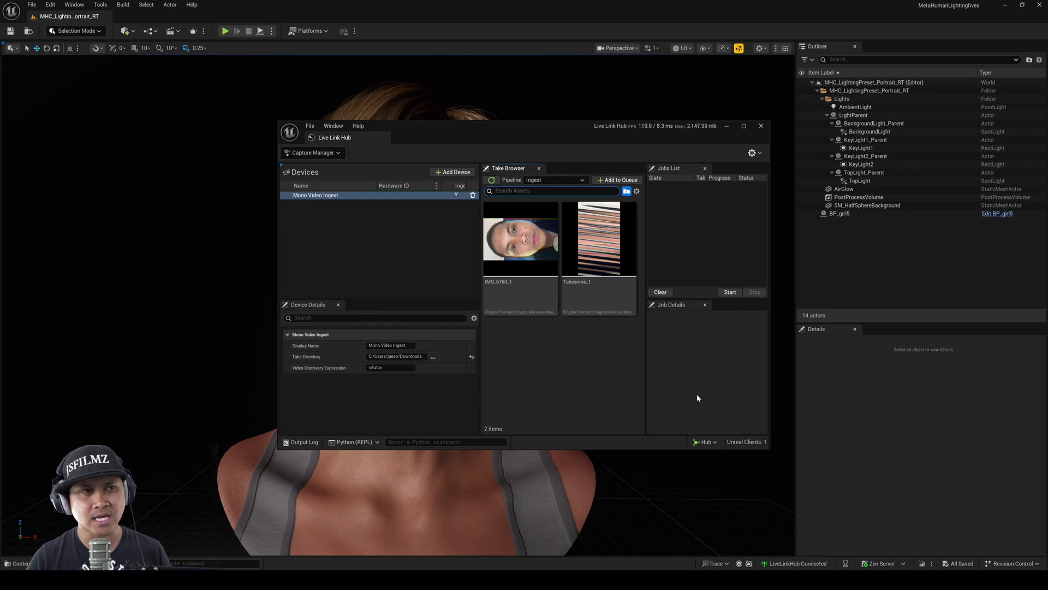
# - Queue and ingest the Takeonme_1 take, then close Live Link Hub
pyautogui.click(606, 249)
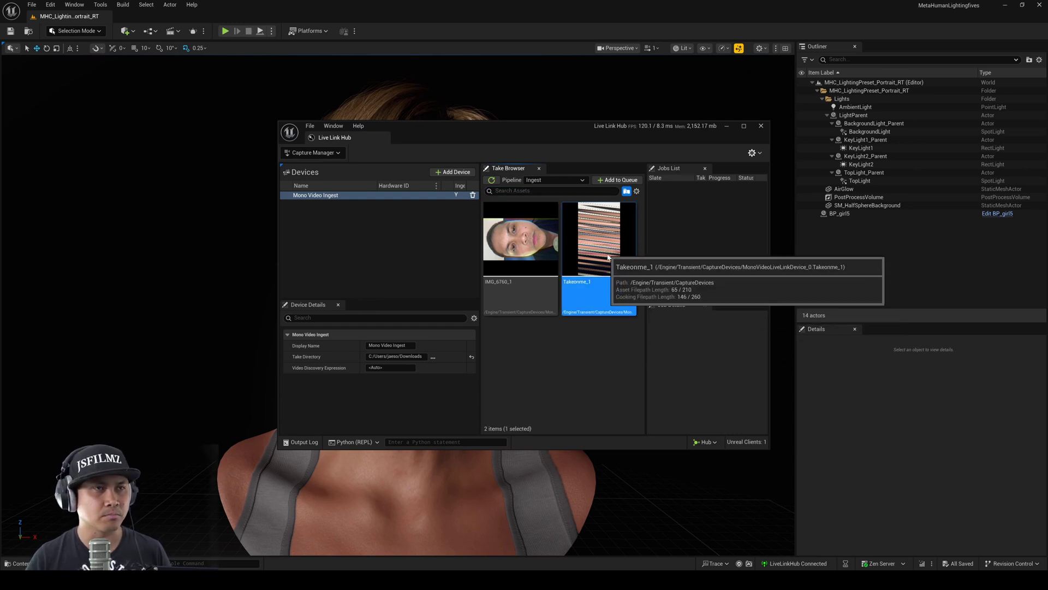
pyautogui.click(611, 181)
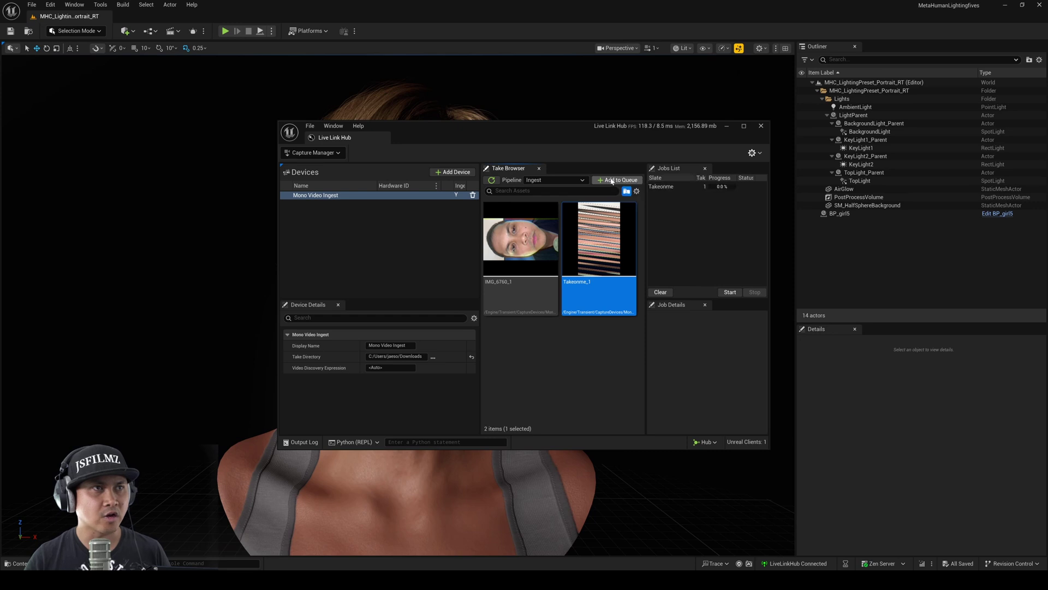
pyautogui.click(735, 292)
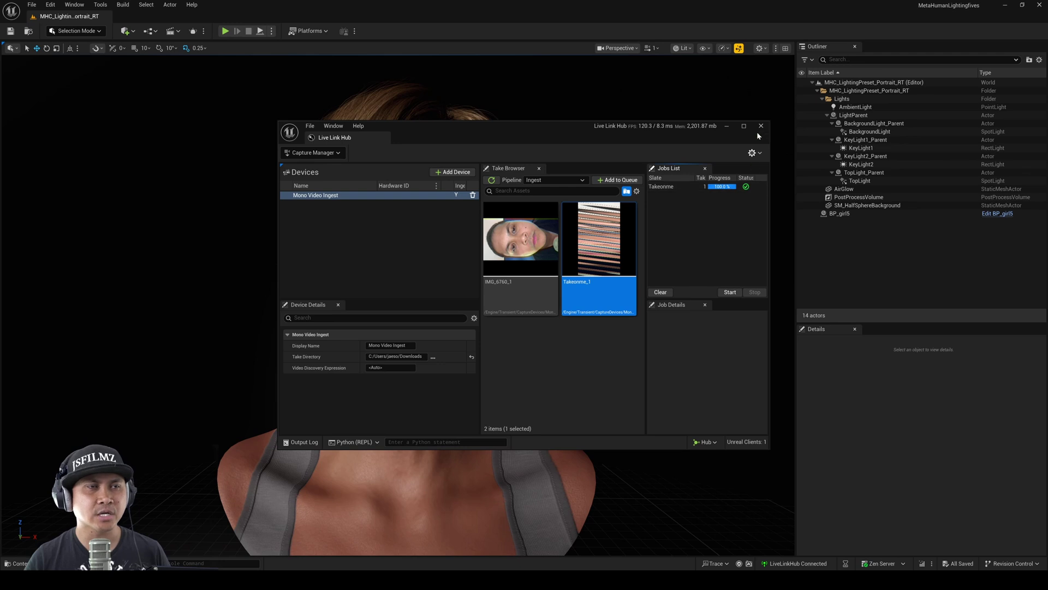
pyautogui.click(761, 126)
# - Inspect the ingested video media source in CaptureManager > Mono_Video_Ingest > Takeonme_1
pyautogui.click(722, 167)
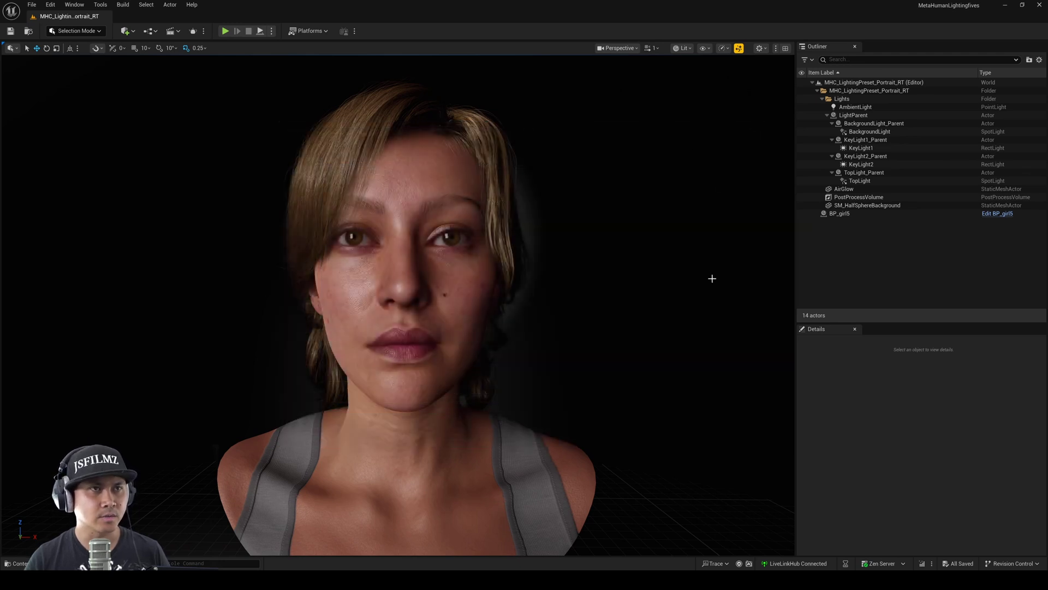
pyautogui.hotkey('ctrl', 'space')
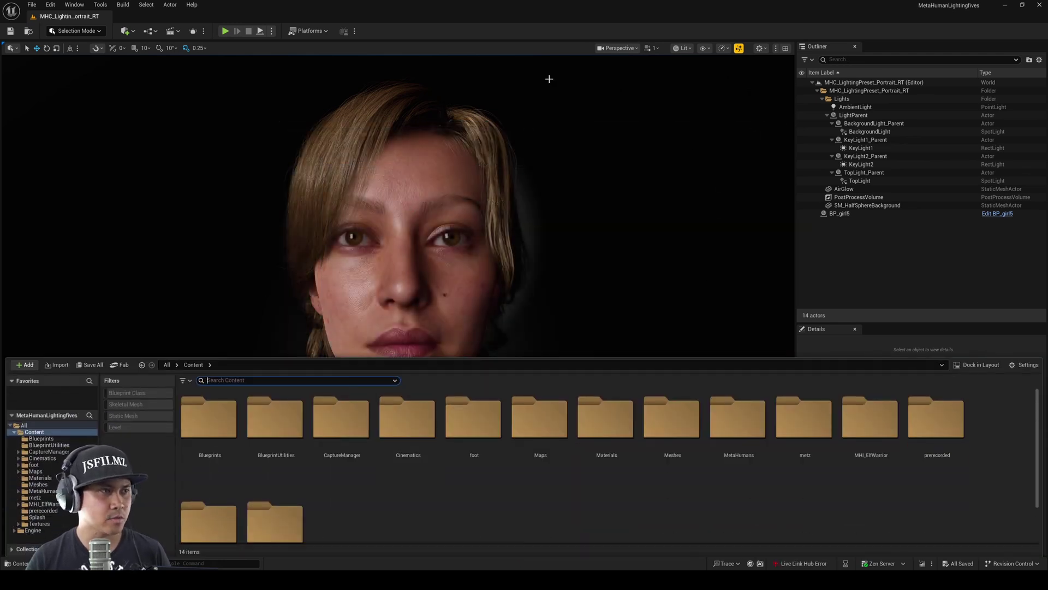
pyautogui.doubleClick(333, 464)
pyautogui.doubleClick(234, 448)
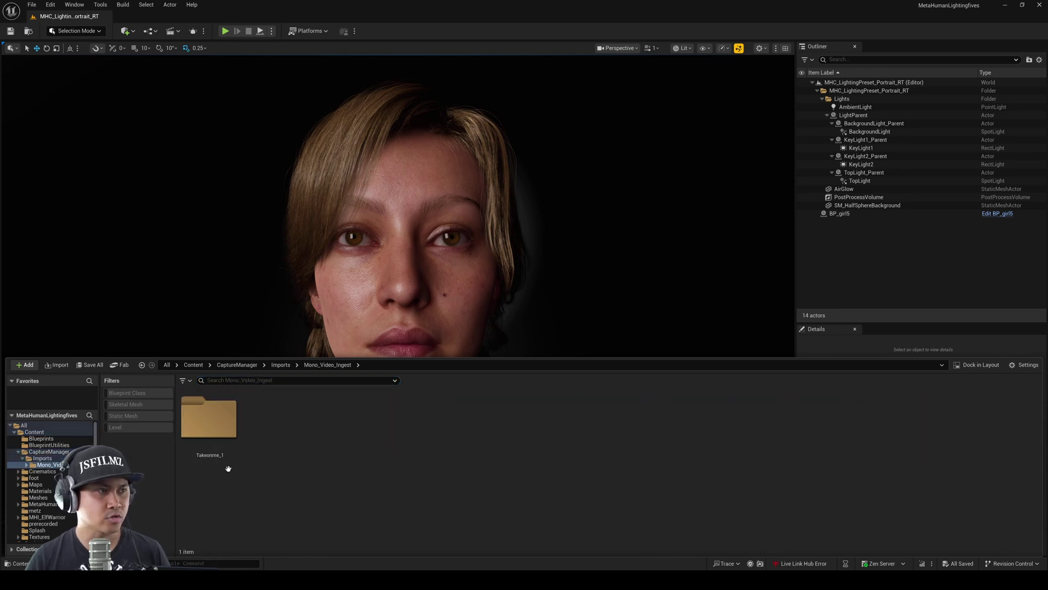
pyautogui.doubleClick(224, 462)
pyautogui.doubleClick(276, 437)
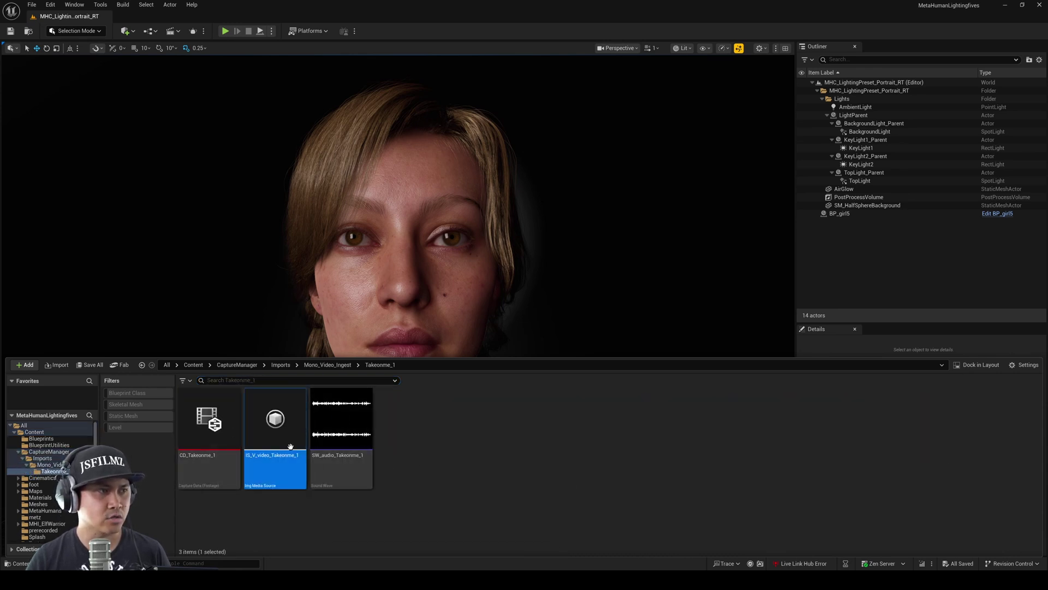
pyautogui.click(1039, 6)
# - Create a MetaHuman Performance asset named prerecordperf in the prerecorded folder
pyautogui.hotkey('ctrl', 'space')
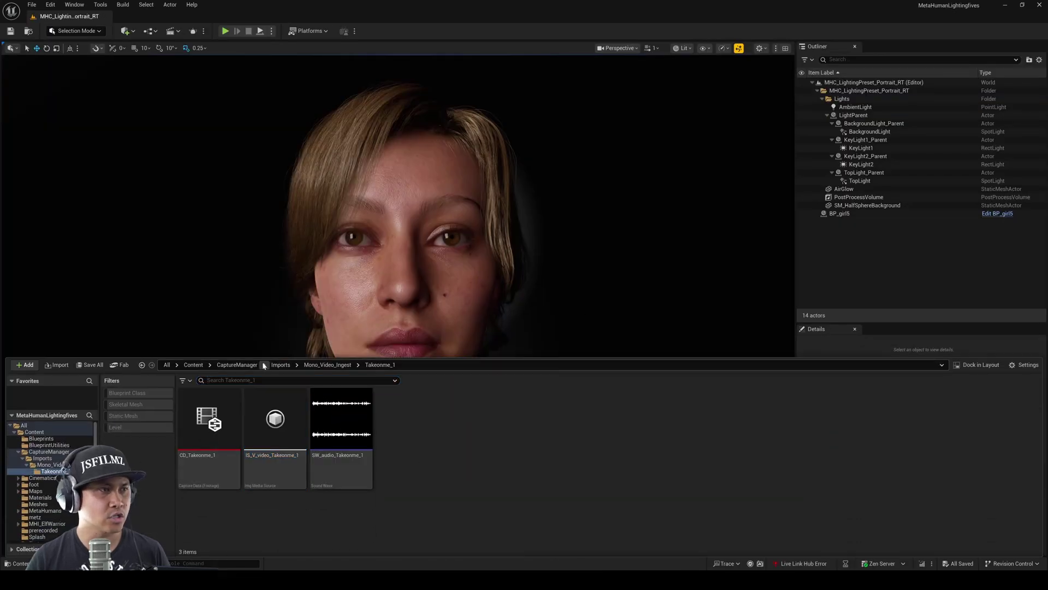
pyautogui.click(193, 365)
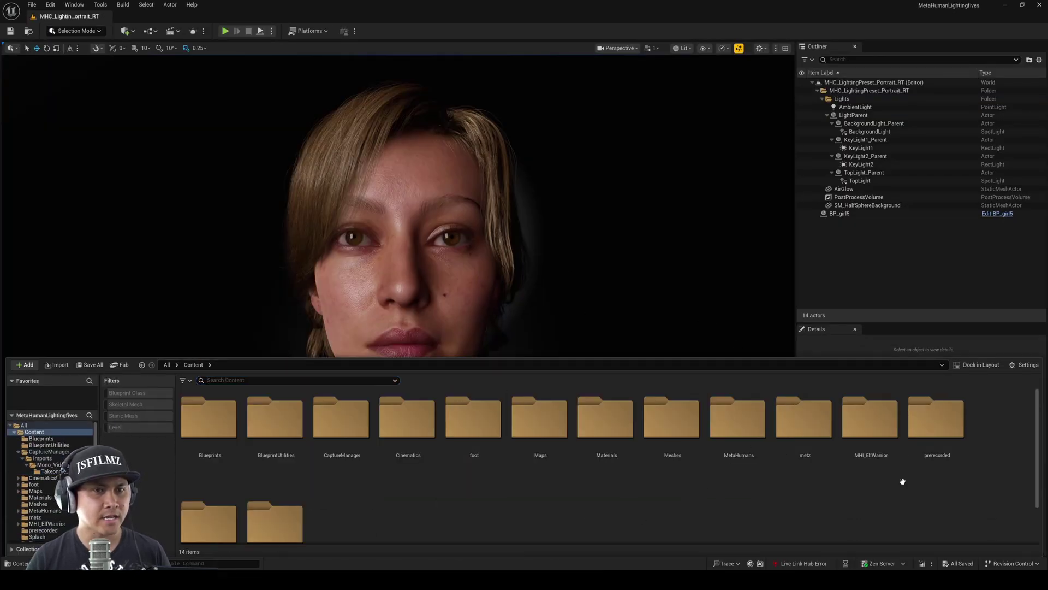
pyautogui.doubleClick(933, 467)
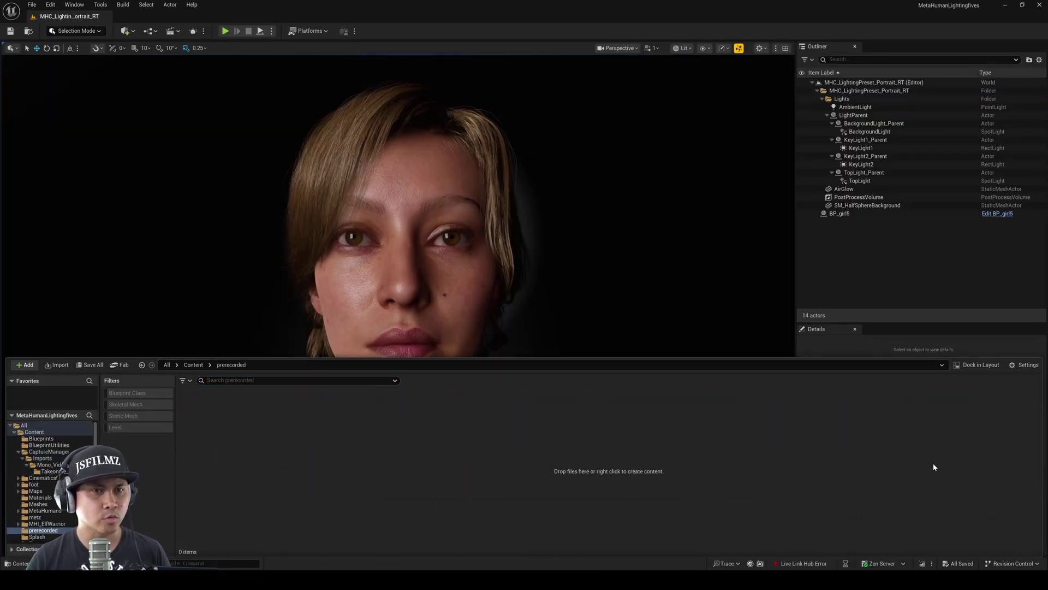
pyautogui.rightClick(263, 460)
pyautogui.moveTo(306, 384)
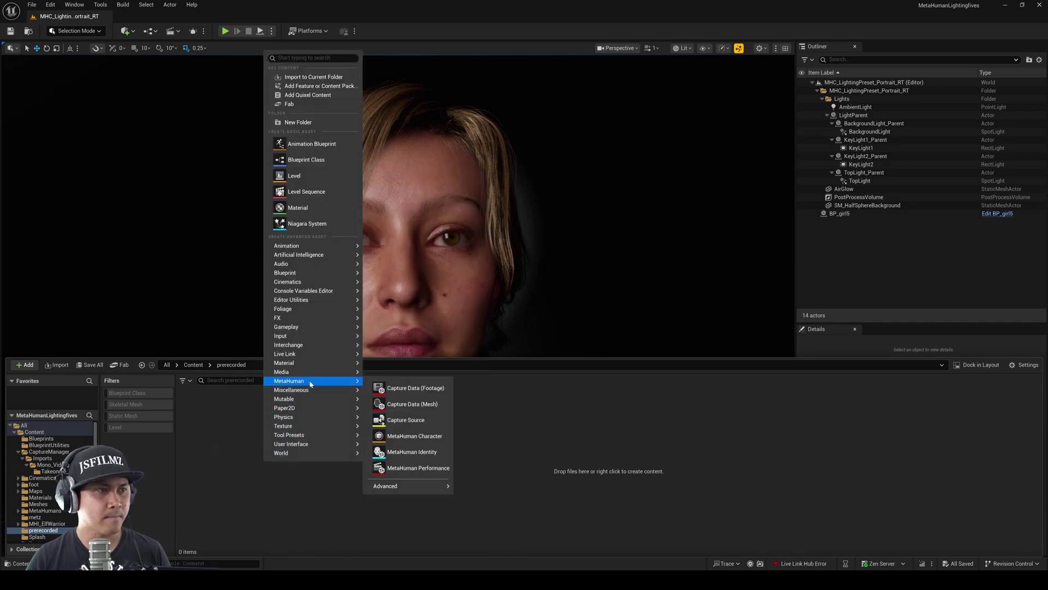
pyautogui.click(418, 468)
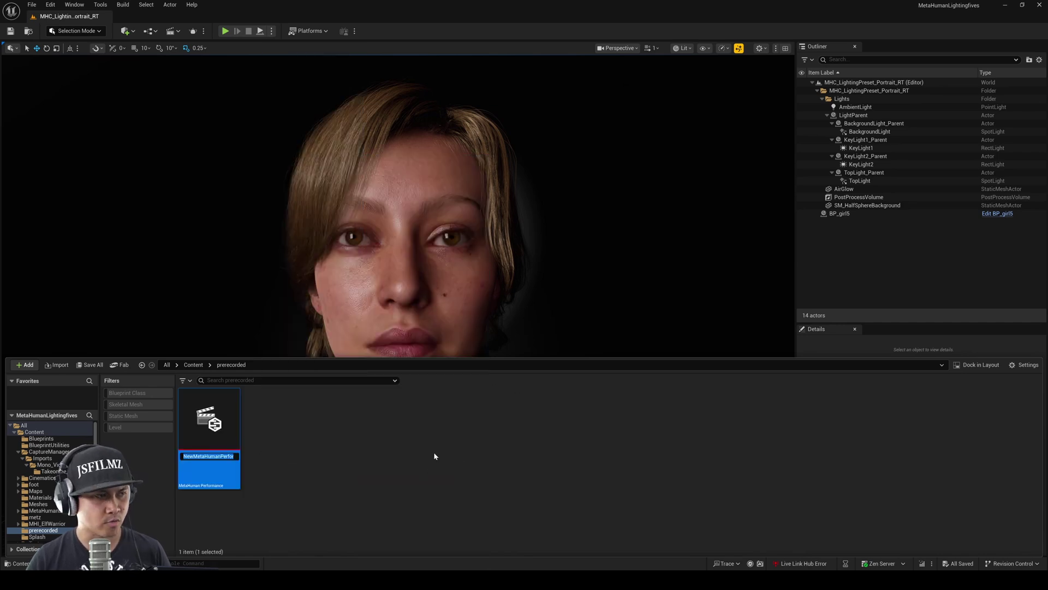
pyautogui.write('prerecordper')
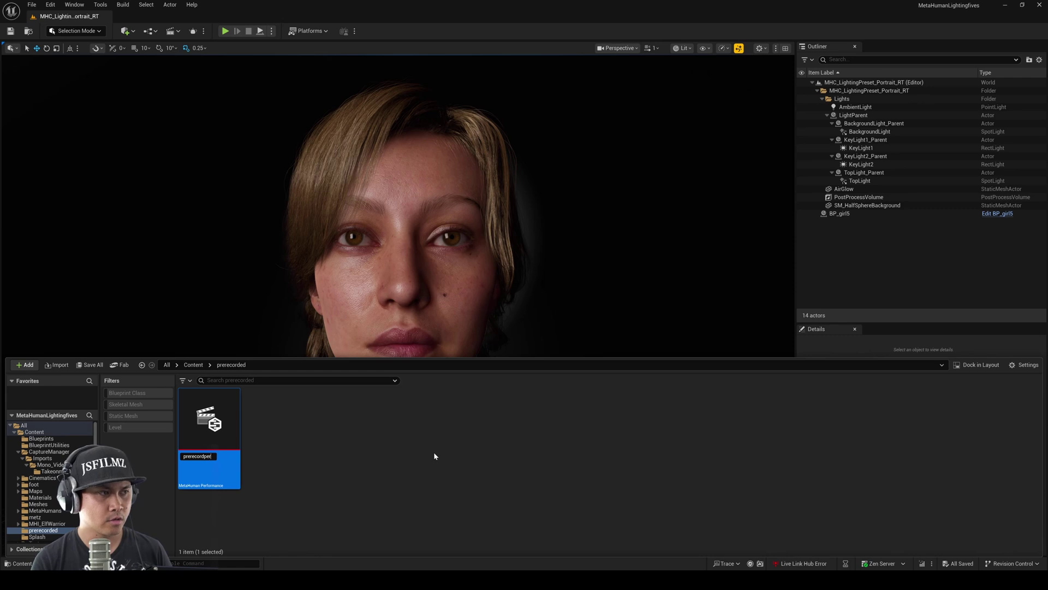
pyautogui.write('f')
pyautogui.press('Return')
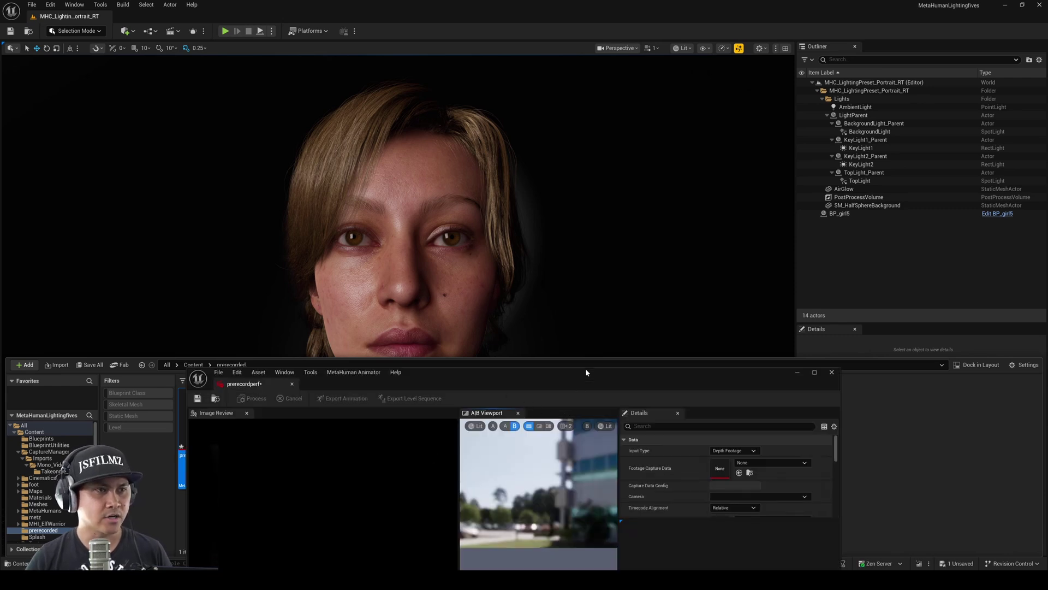
# - Set the performance input type to Monocular Footage with CD_Takeonme_1 as footage capture data
pyautogui.doubleClick(586, 371)
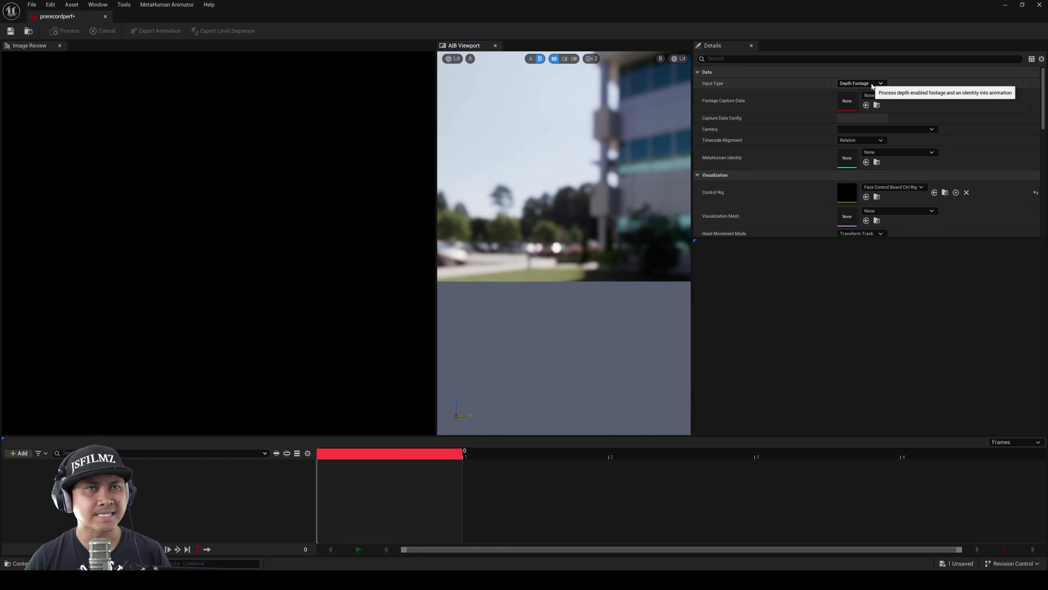
pyautogui.click(872, 85)
pyautogui.click(863, 107)
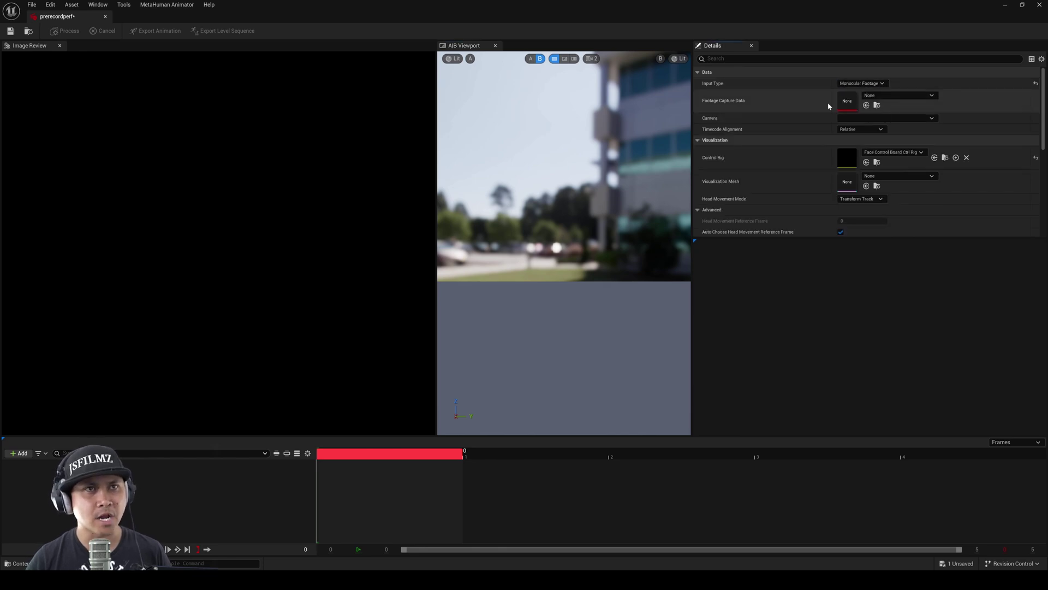
pyautogui.click(898, 96)
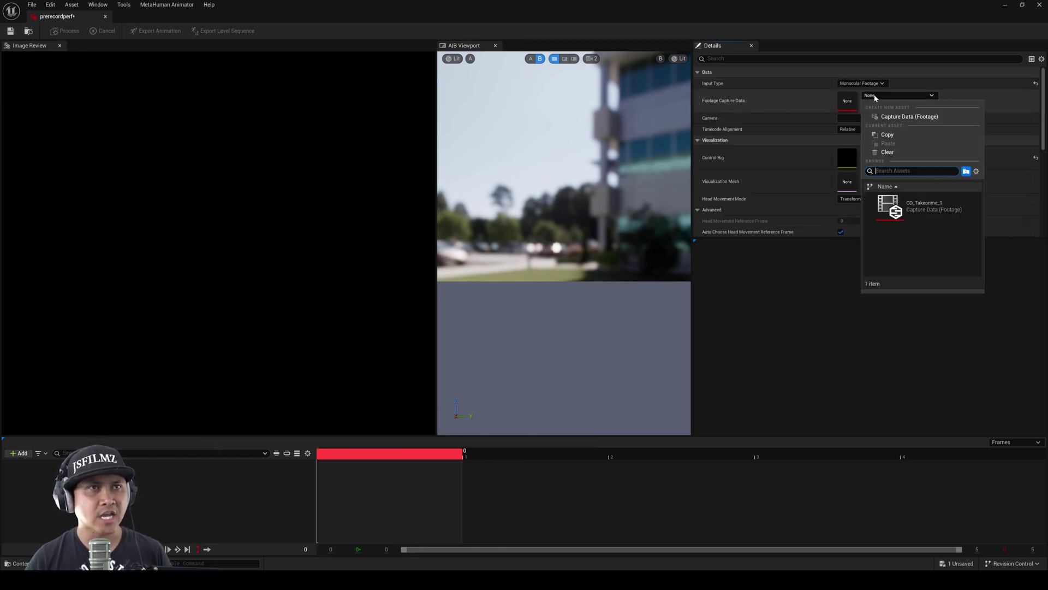
pyautogui.click(910, 204)
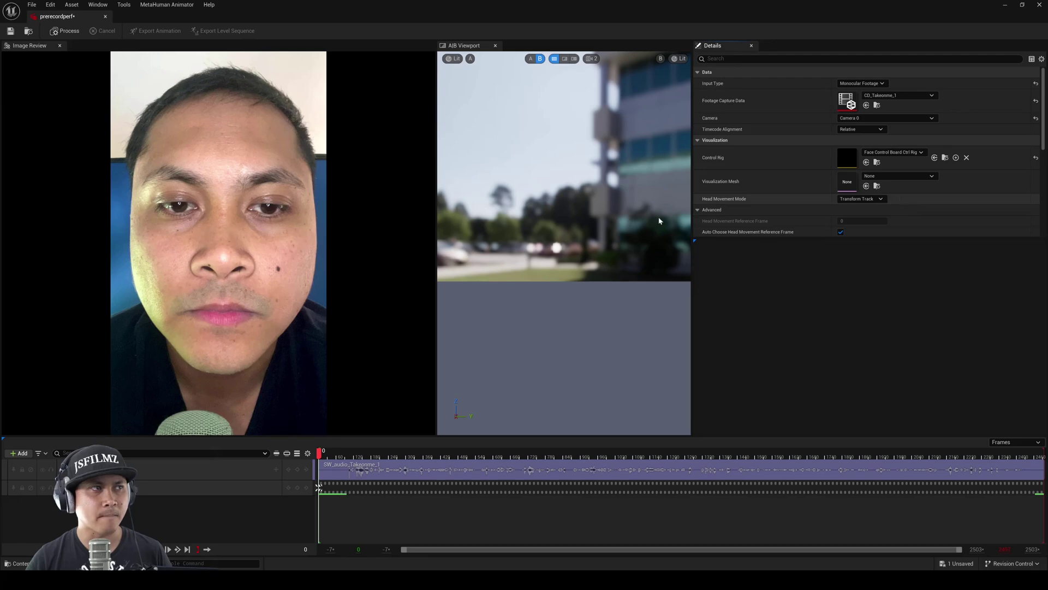
# - Select the BP_girl5 character in the level and focus the view on its face
pyautogui.click(889, 176)
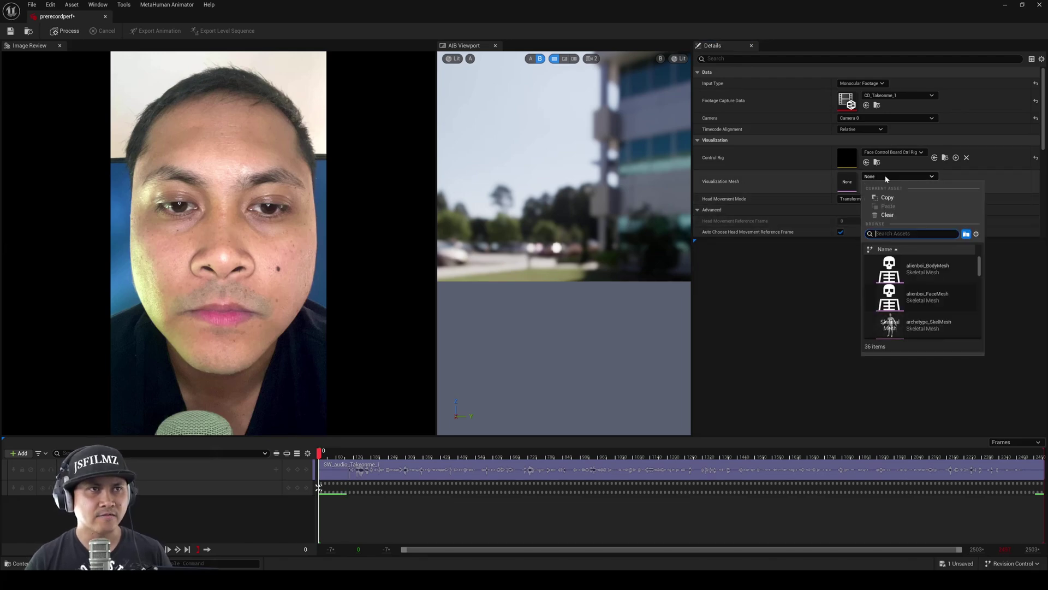
pyautogui.press('Escape')
pyautogui.hotkey('ctrl', 'space')
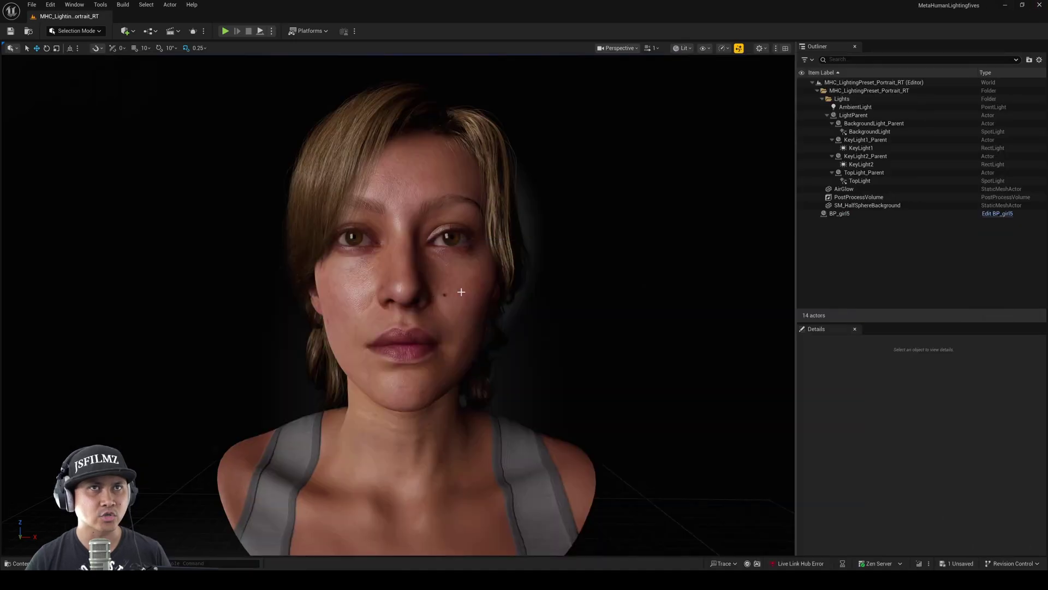
pyautogui.click(461, 293)
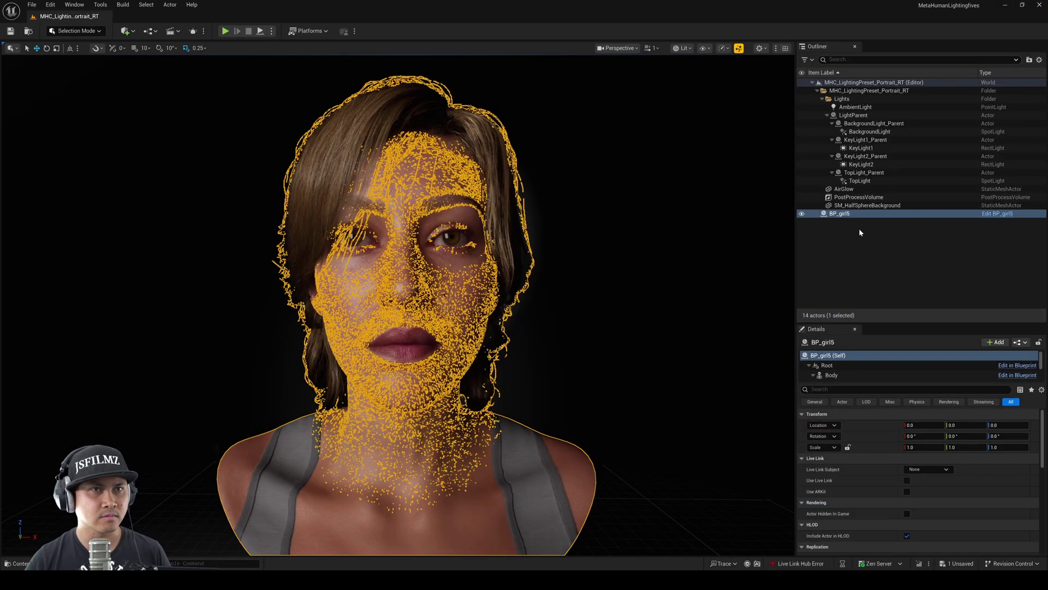
pyautogui.press('f')
pyautogui.hotkey('ctrl', 'space')
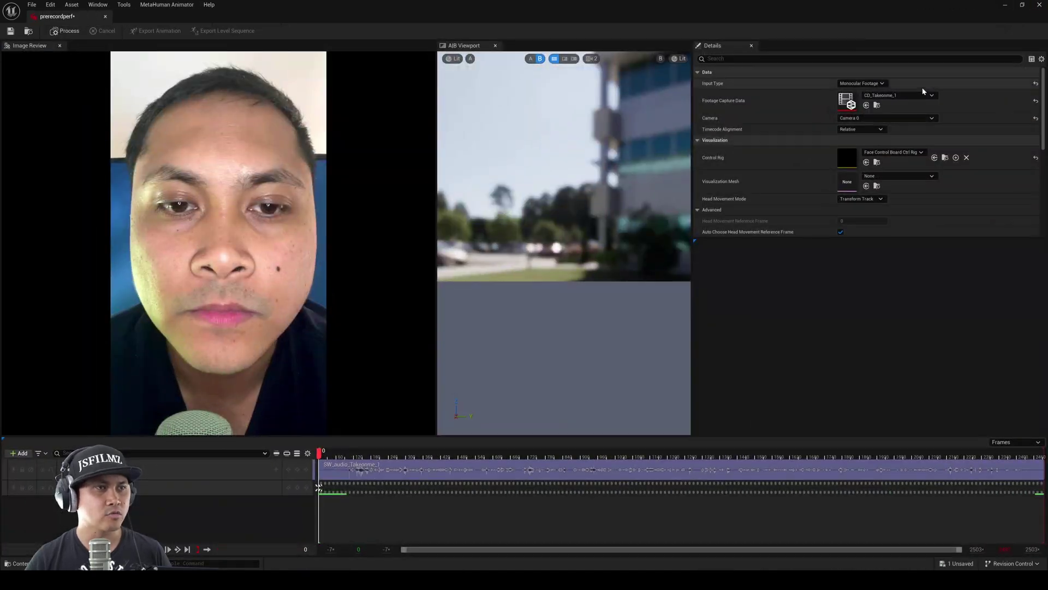
# - Set the visualization mesh to girl5_FaceMesh and accept the audio clock source
pyautogui.click(882, 178)
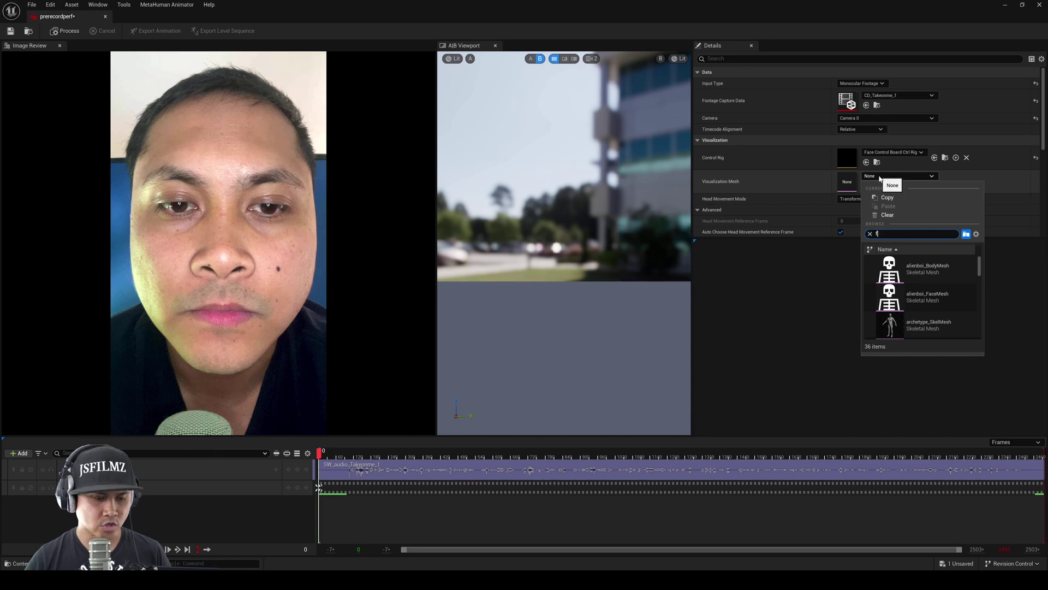
pyautogui.write('face')
pyautogui.scroll(-2, 958, 295)
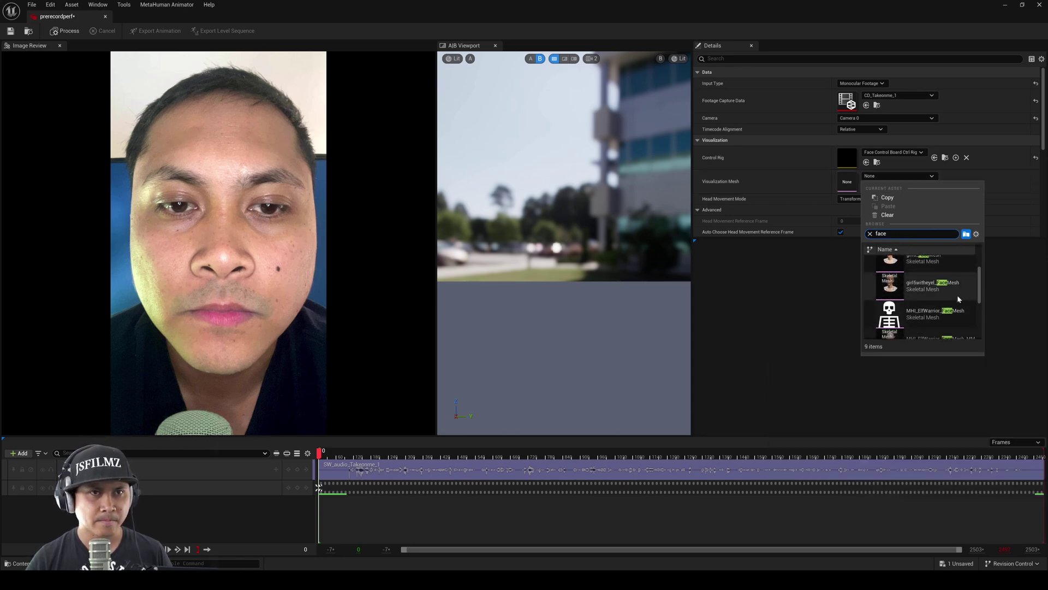
pyautogui.scroll(1, 952, 292)
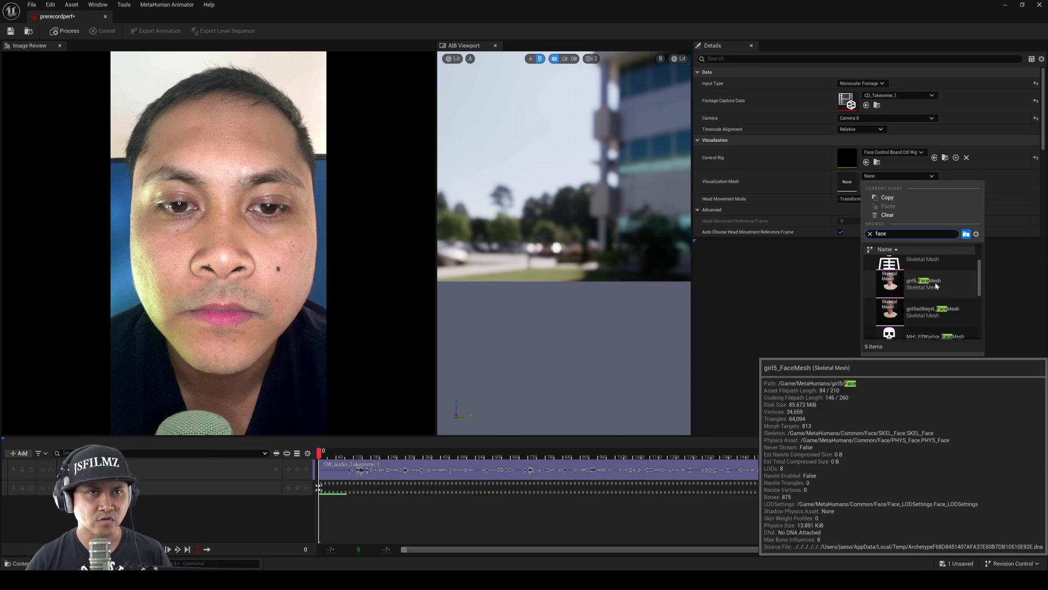
pyautogui.click(935, 290)
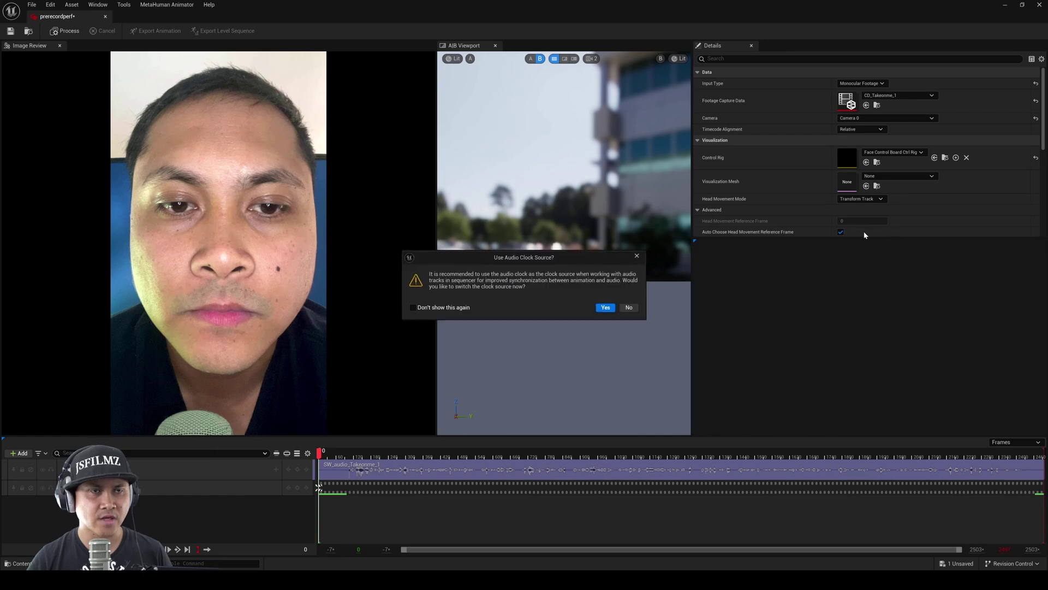
pyautogui.click(611, 312)
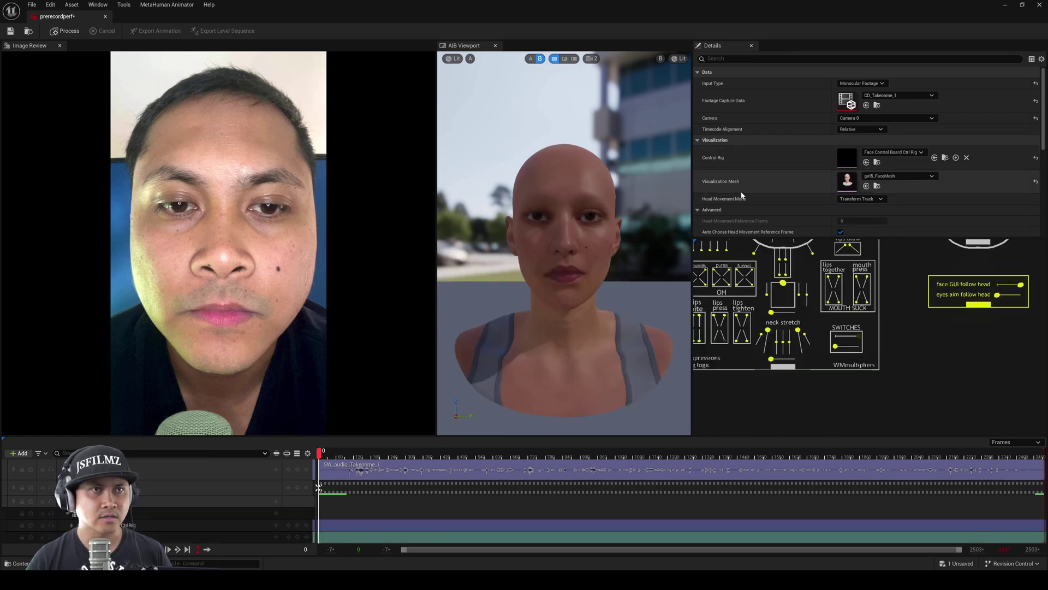
# - Keep Transform Track as the head movement mode
pyautogui.click(863, 207)
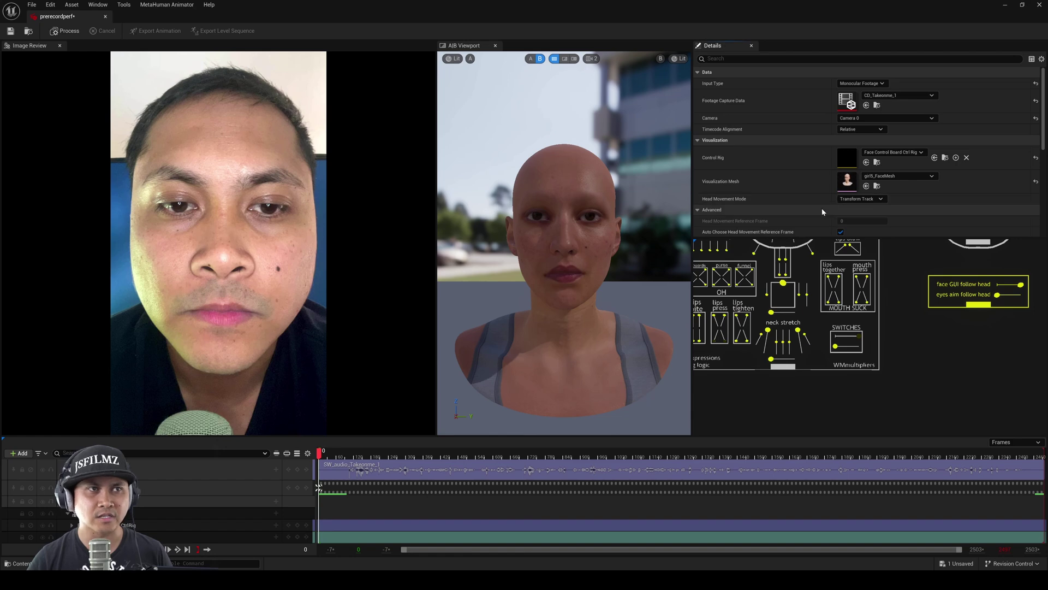
pyautogui.scroll(-1, 881, 180)
pyautogui.click(868, 172)
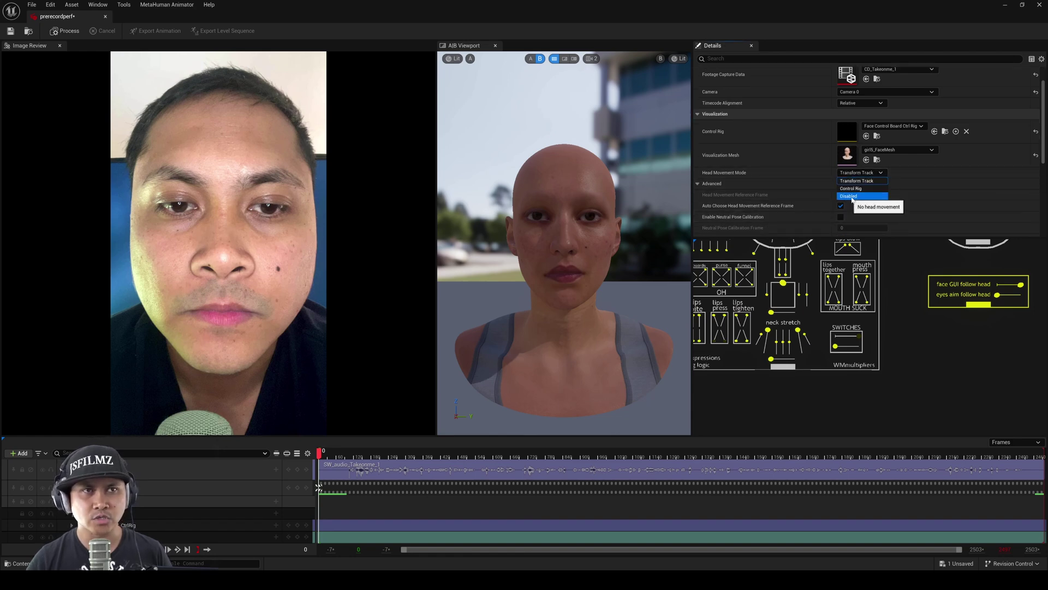
pyautogui.click(824, 186)
pyautogui.scroll(-1, 803, 191)
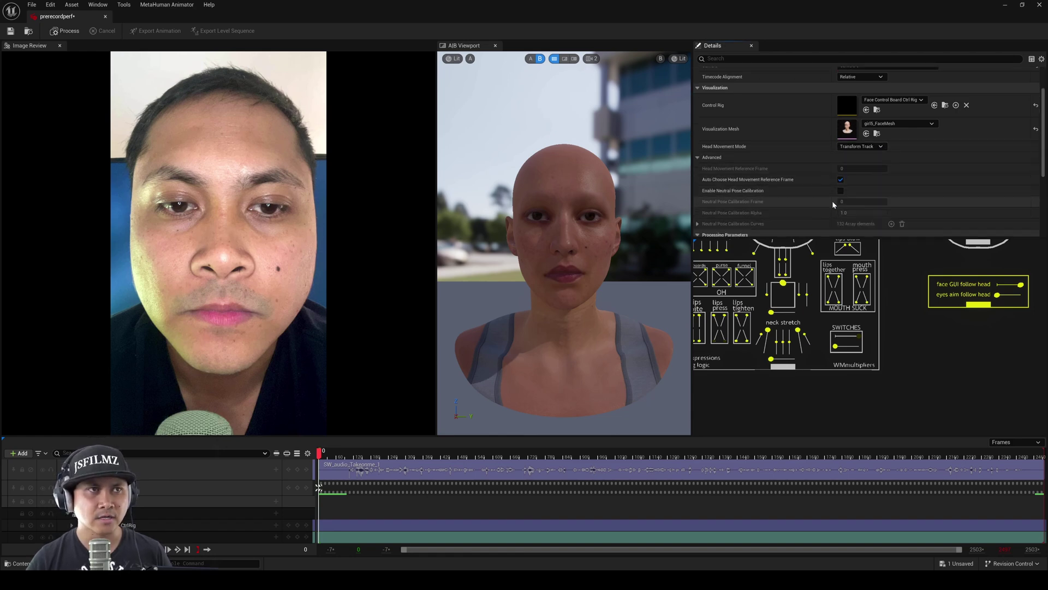
pyautogui.scroll(-2, 792, 161)
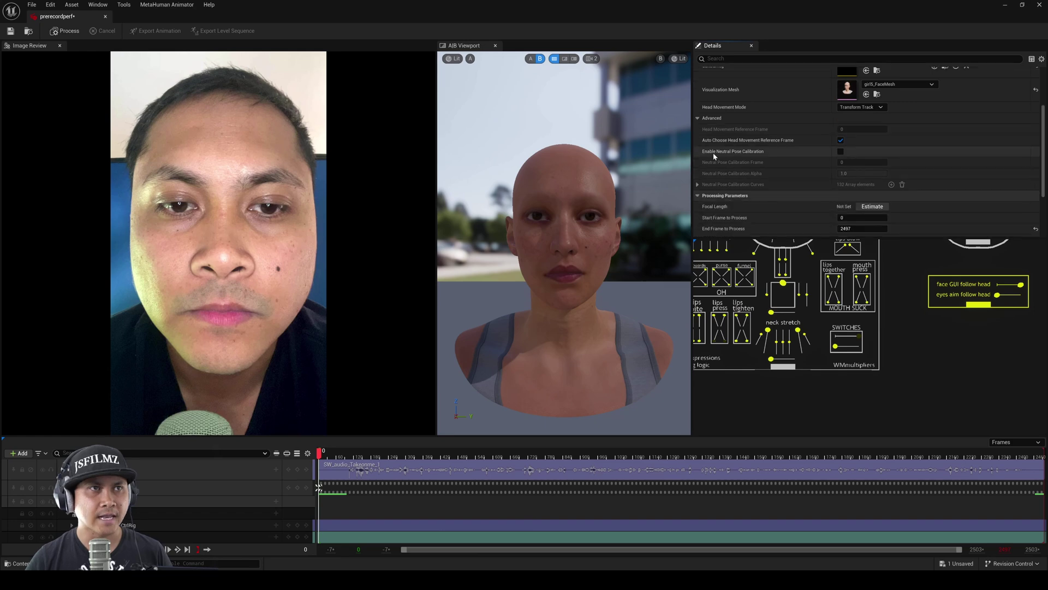
# - Enable neutral pose calibration at frame 64, keeping DefaultSmoothing
pyautogui.click(839, 153)
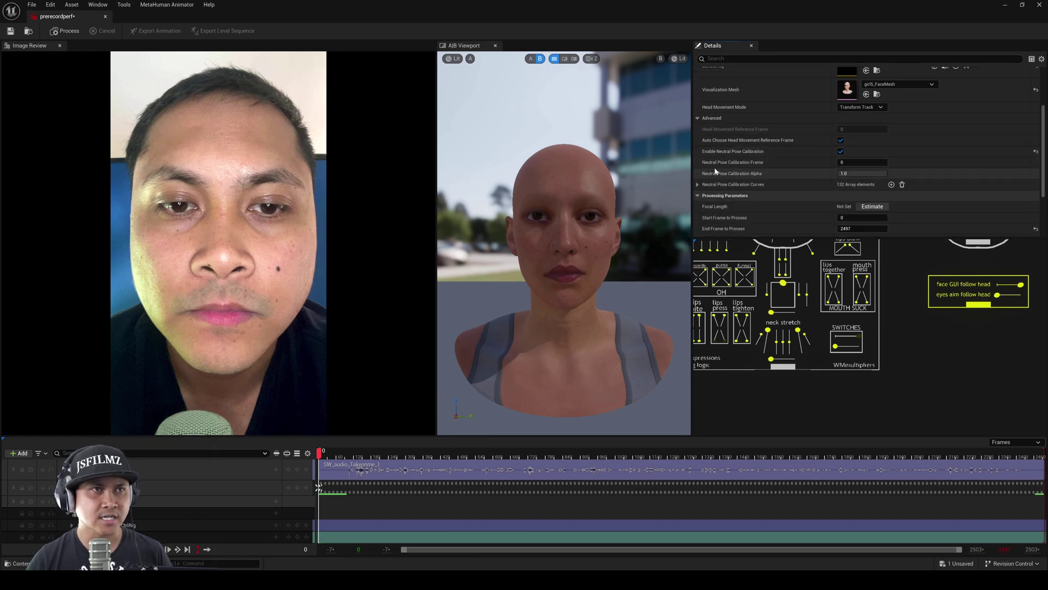
pyautogui.click(347, 454)
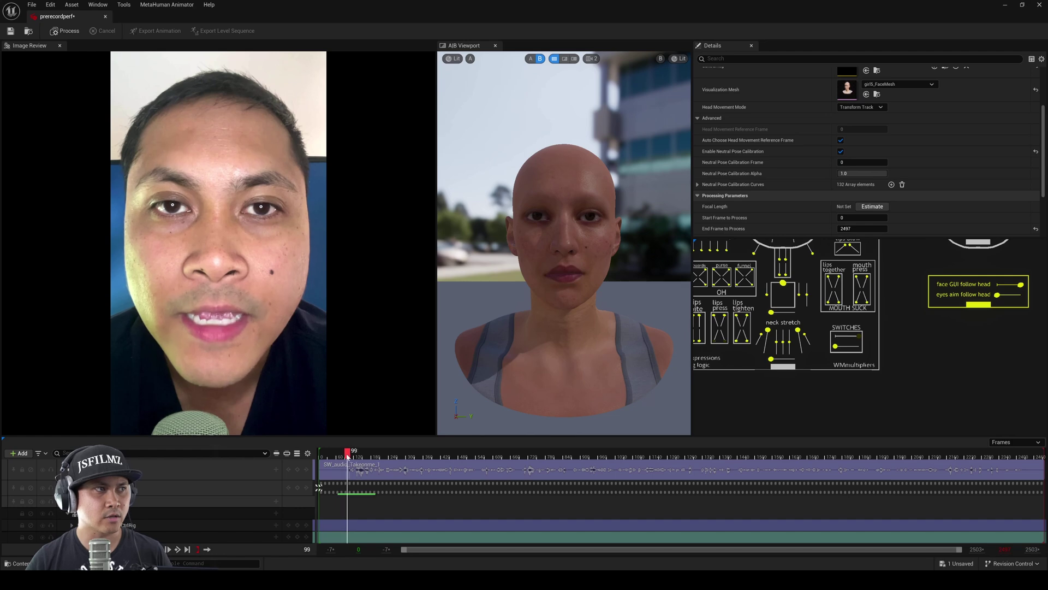
pyautogui.moveTo(348, 454); pyautogui.dragTo(337, 453)
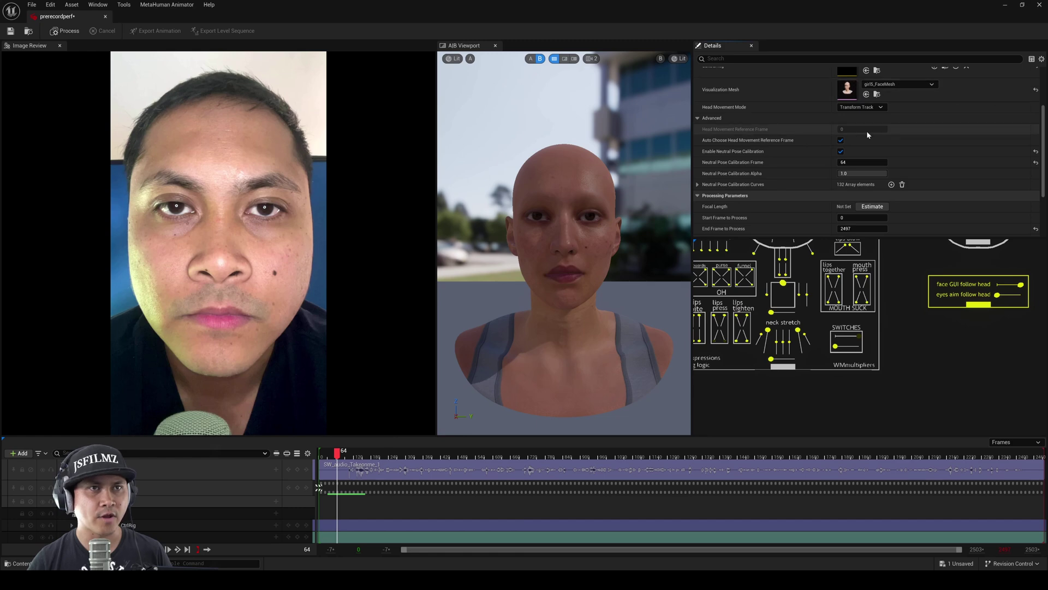
pyautogui.scroll(-3, 928, 186)
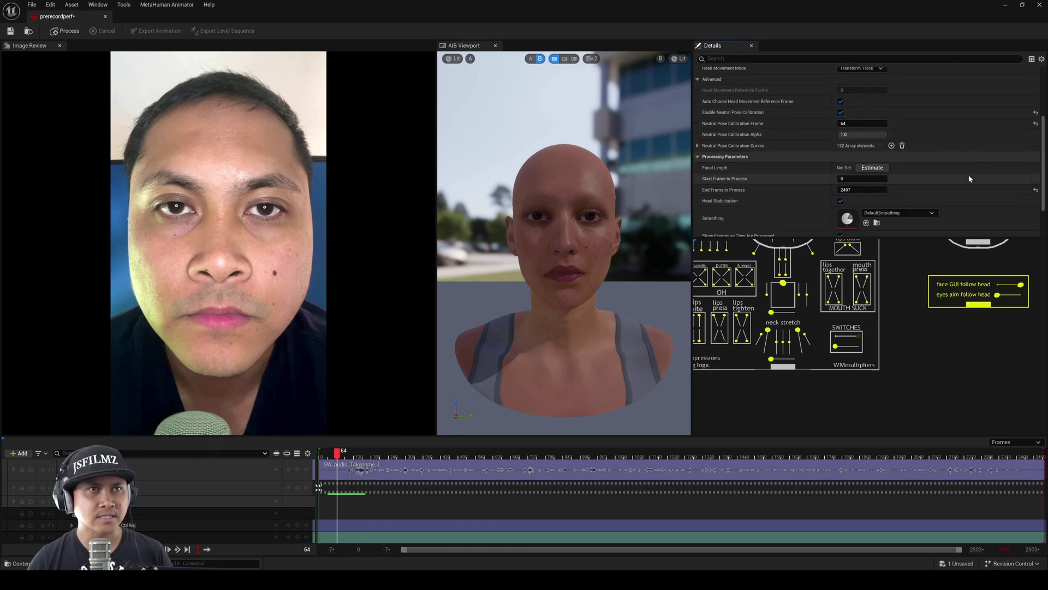
pyautogui.scroll(-1, 873, 191)
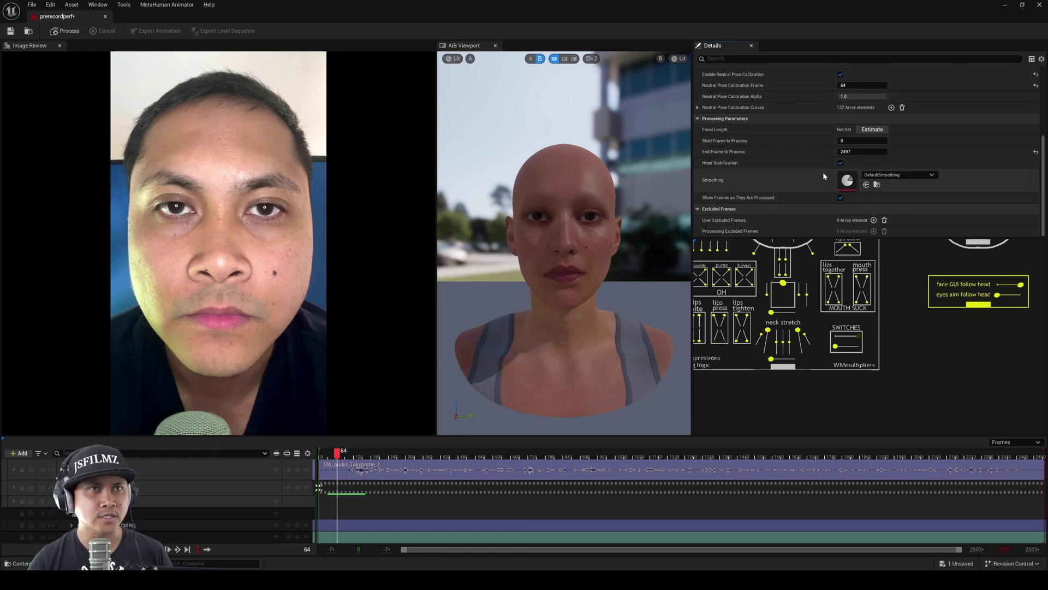
pyautogui.click(893, 176)
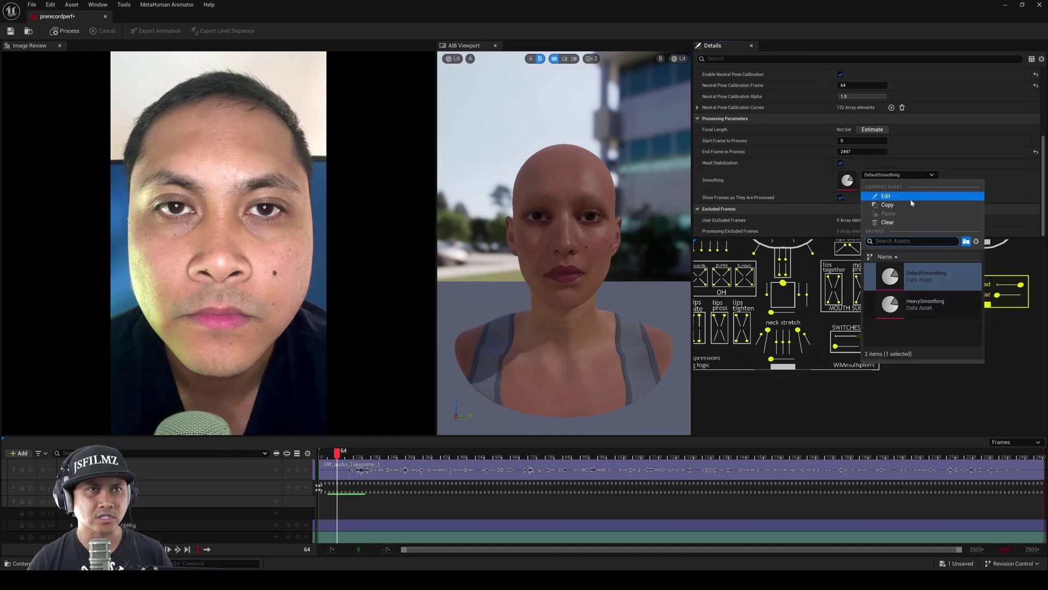
pyautogui.press('Escape')
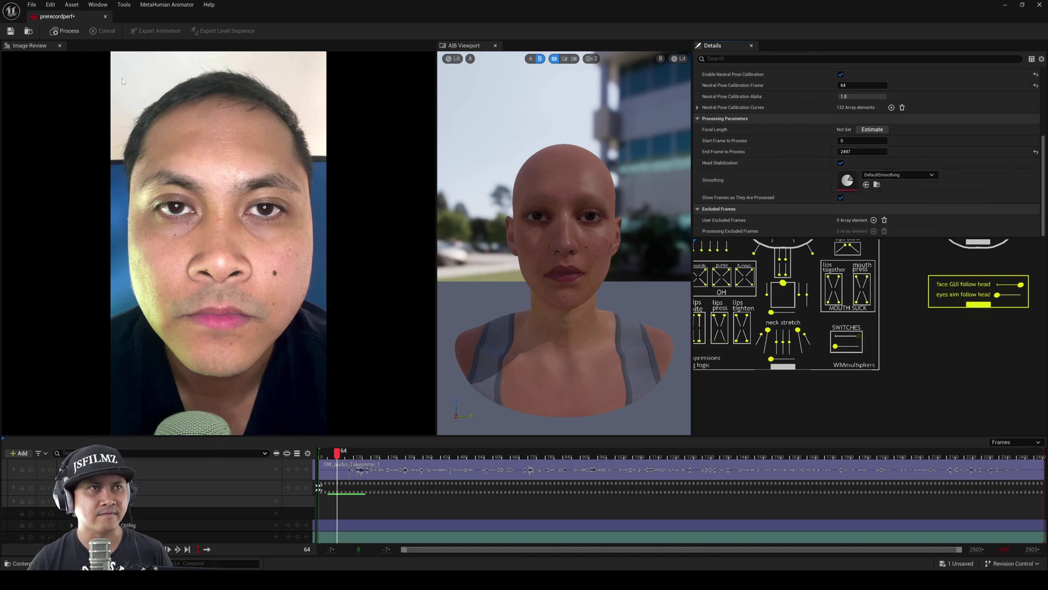
# - Process the prerecordperf performance over the full take, postponing the autosave
pyautogui.click(62, 32)
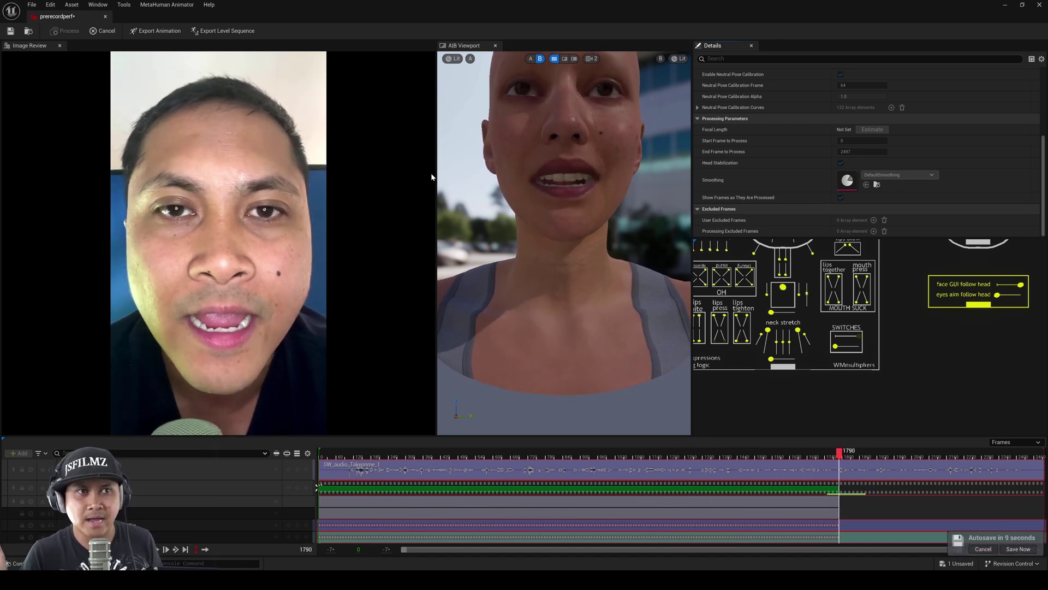
pyautogui.click(982, 549)
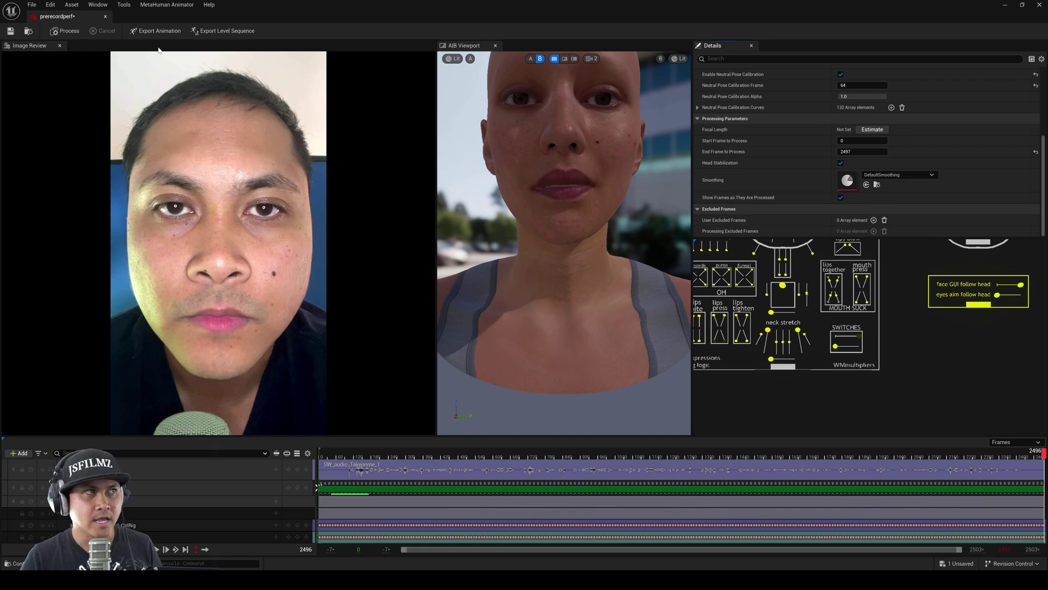
# - Export AS_prerecordperf targeting girl5_FaceMesh, accepting the skeleton and missing-curves warnings
pyautogui.click(163, 31)
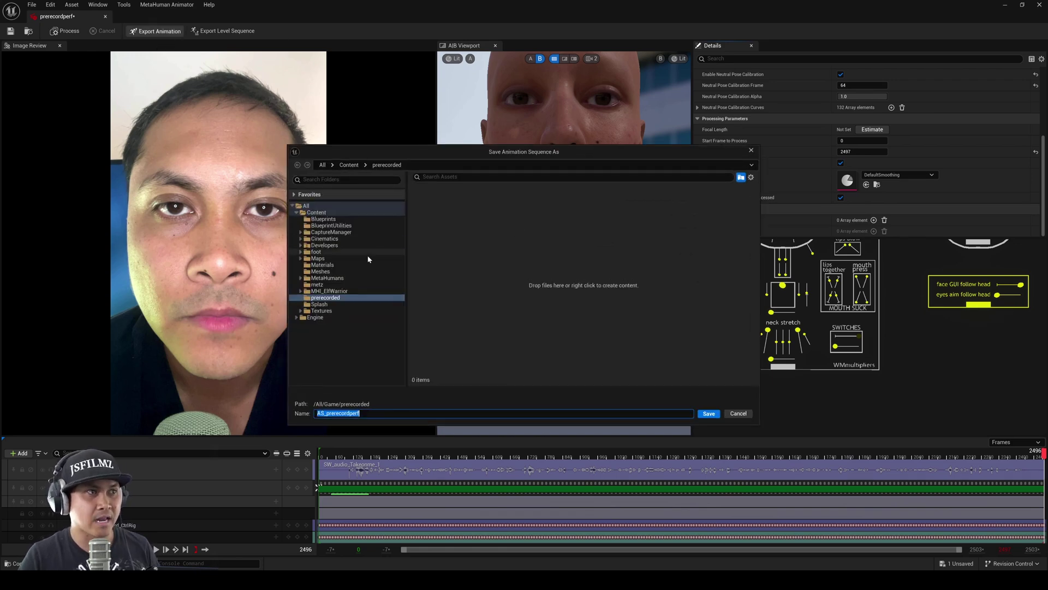
pyautogui.click(709, 413)
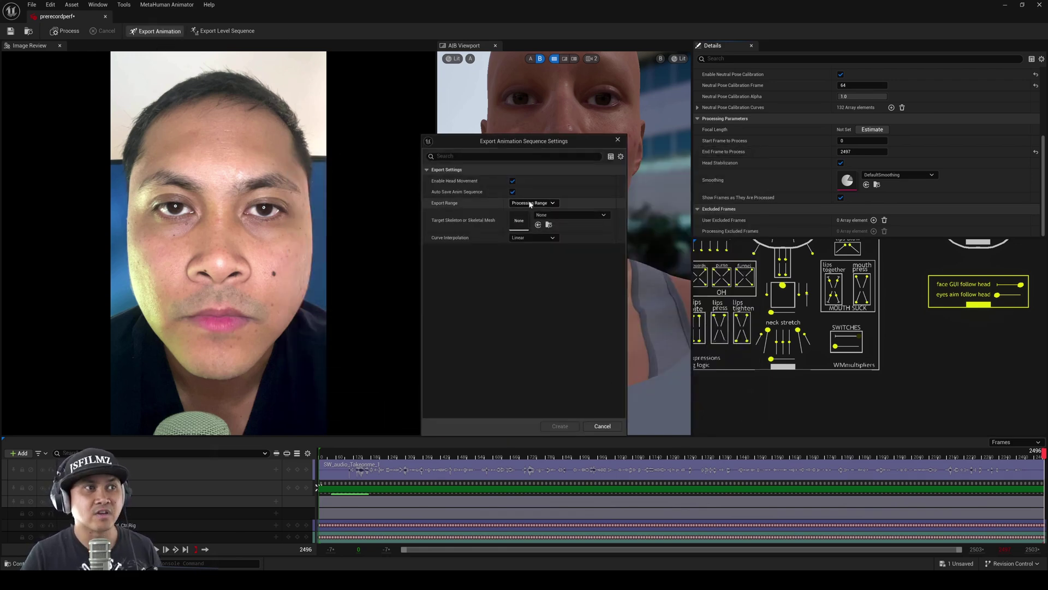
pyautogui.click(553, 215)
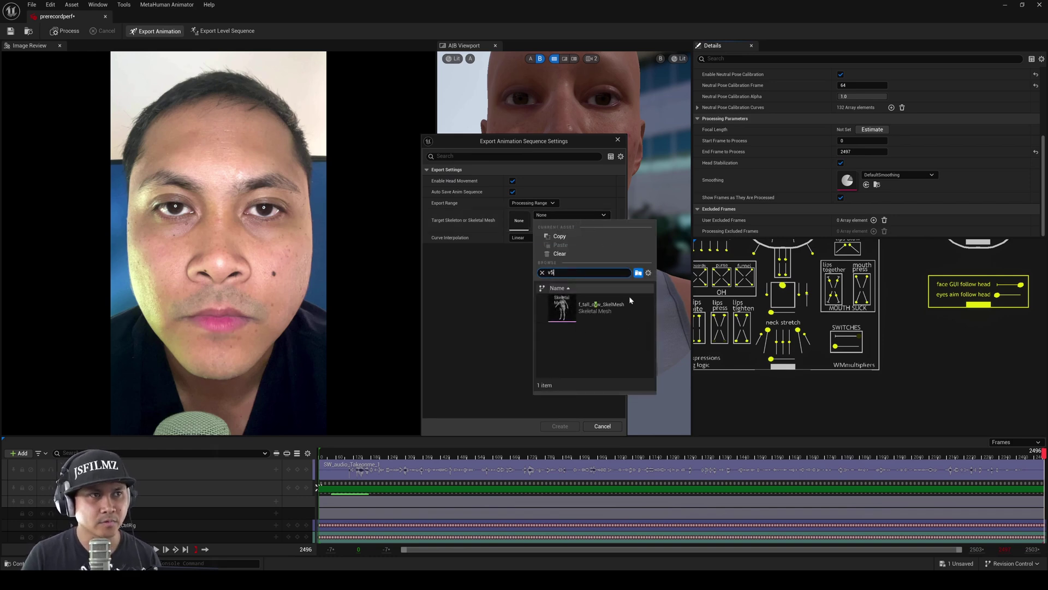
pyautogui.press('BackSpace')
pyautogui.write('face')
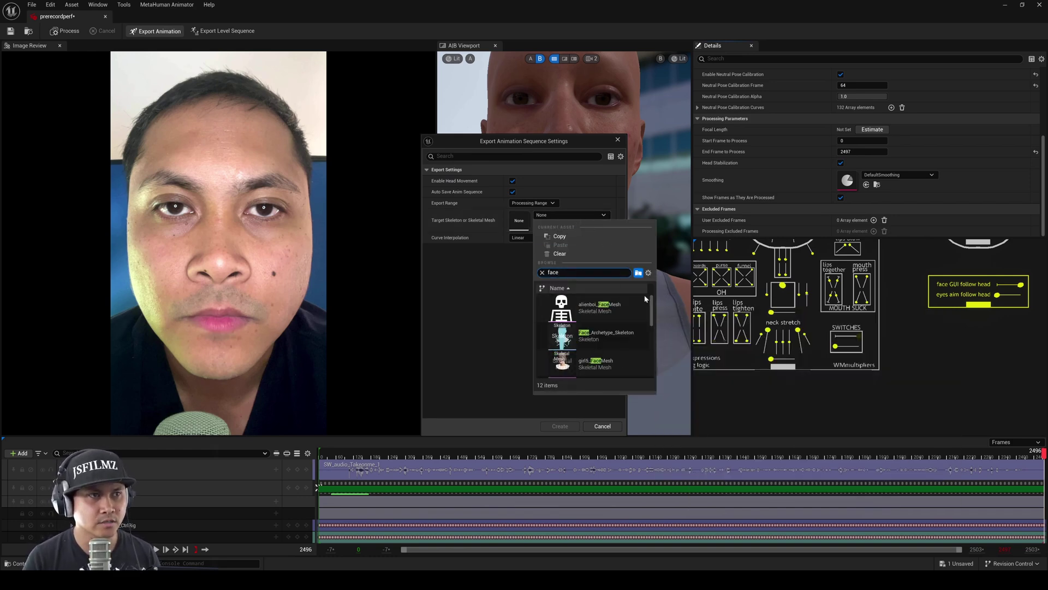
pyautogui.click(598, 363)
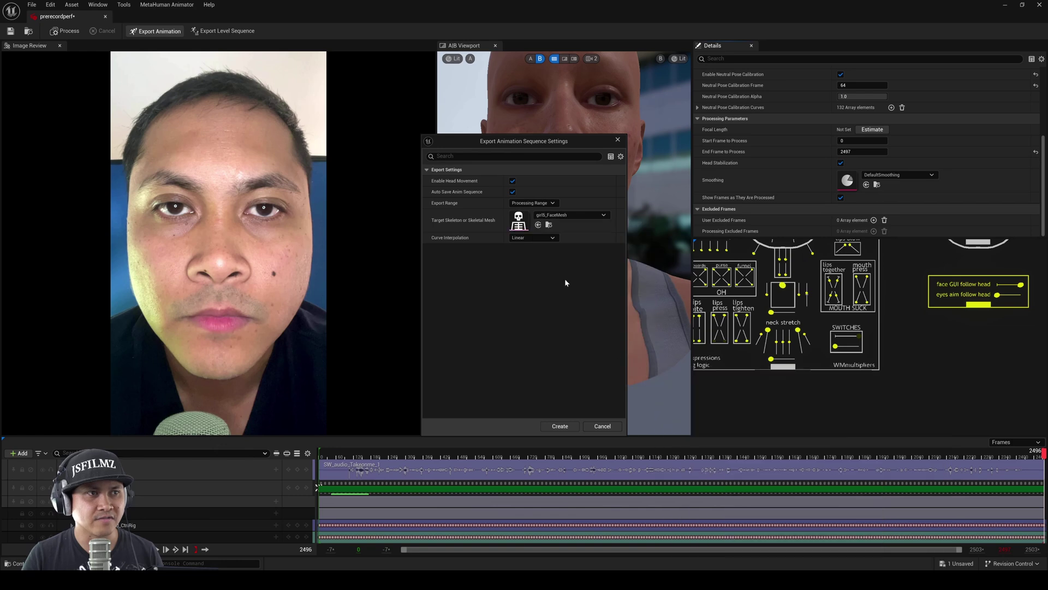
pyautogui.click(562, 428)
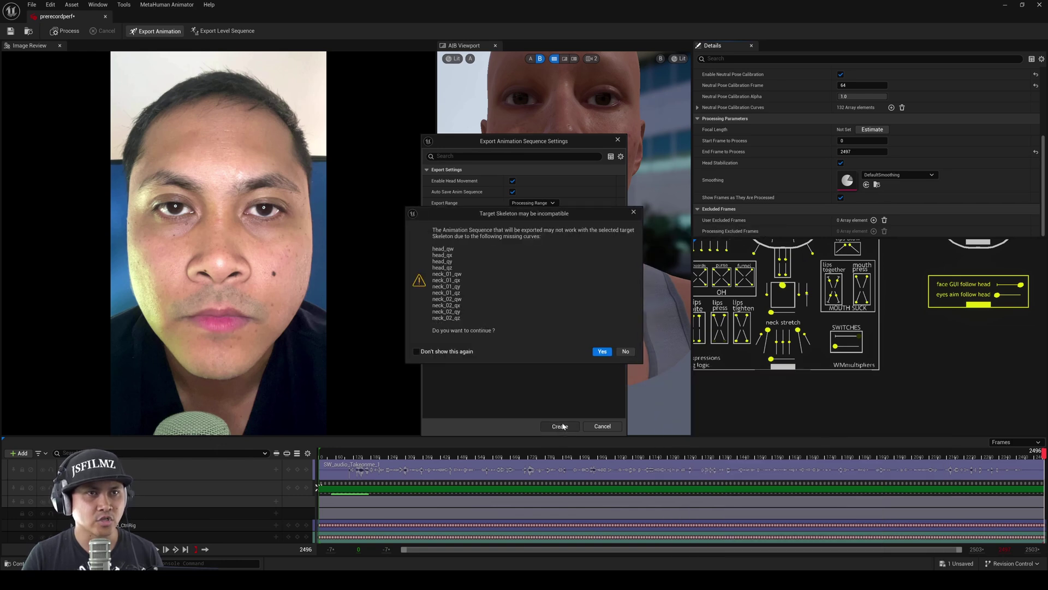
pyautogui.click(602, 351)
pyautogui.click(11, 30)
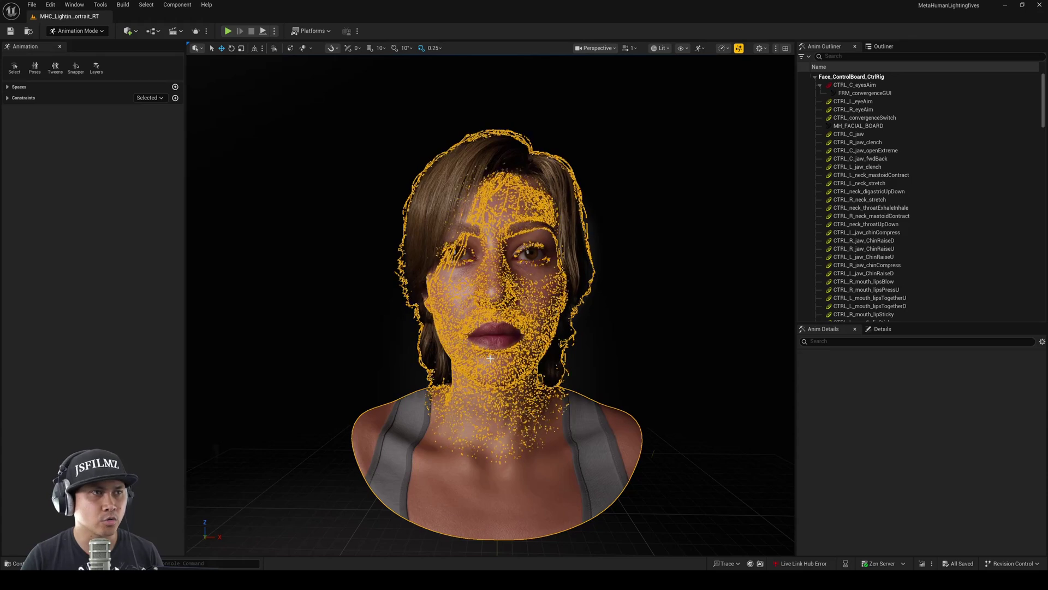
# - Create and save a new level sequence named prerecorded
pyautogui.click(174, 30)
pyautogui.click(191, 50)
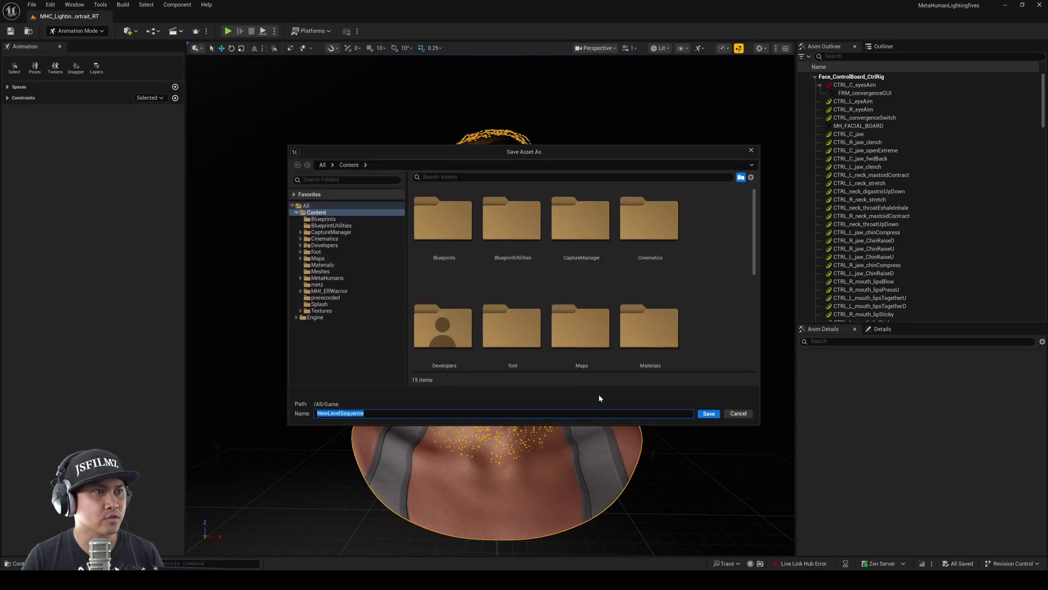
pyautogui.write('prerecorded')
pyautogui.press('Return')
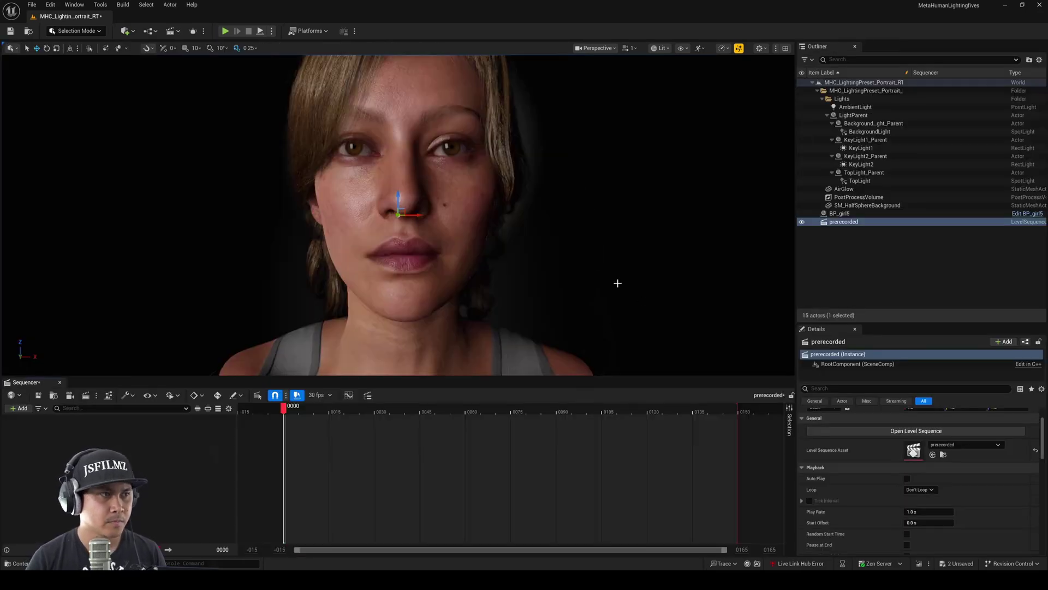
# - Frame the face in close-up and add BP_girl5 to the sequence
pyautogui.moveTo(397, 215); pyautogui.dragTo(485, 246, button='right')
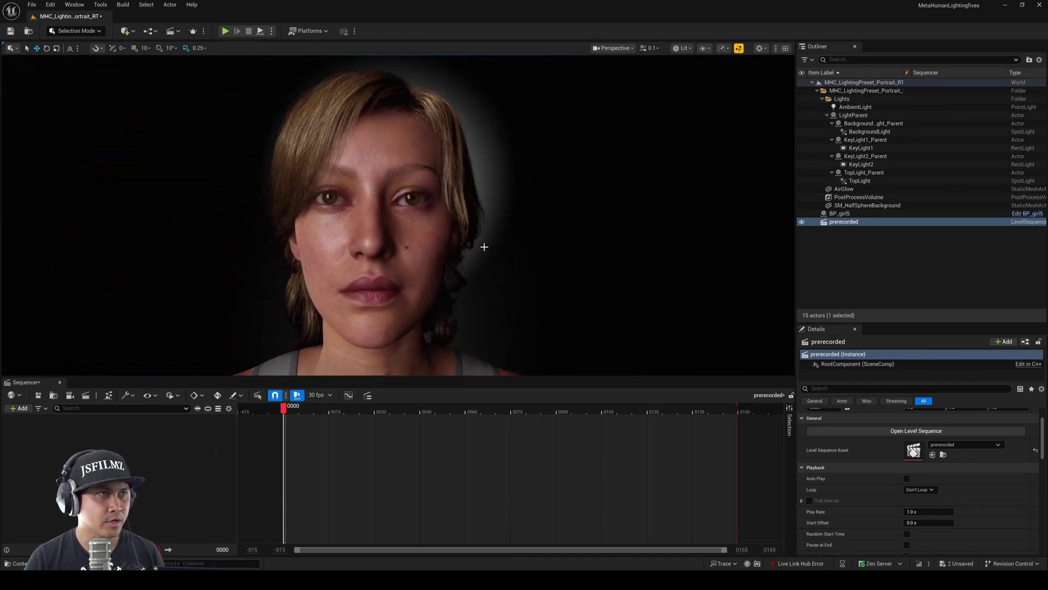
pyautogui.click(306, 333)
pyautogui.click(19, 408)
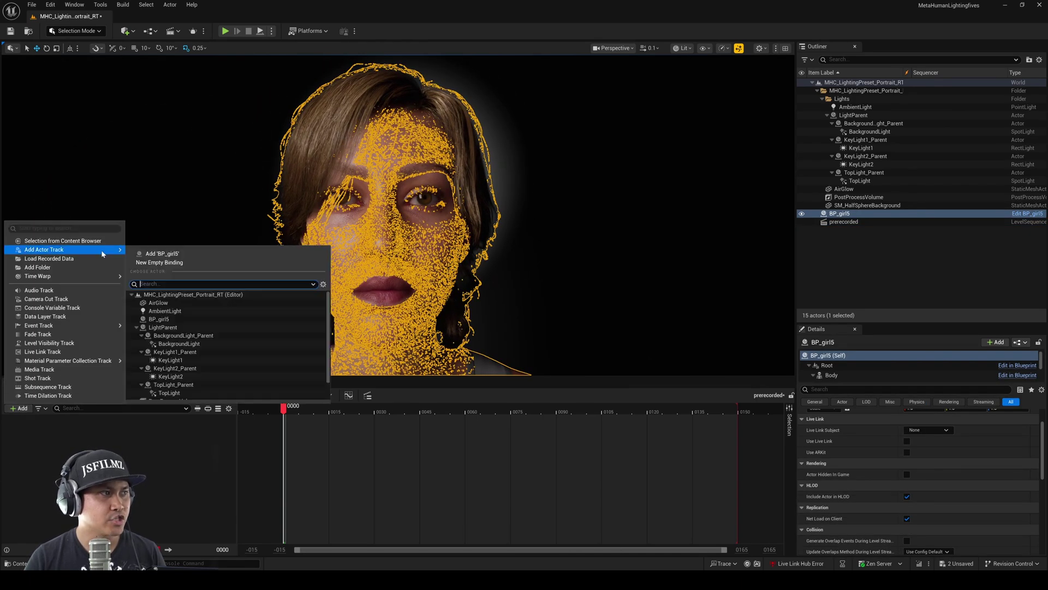
pyautogui.click(213, 285)
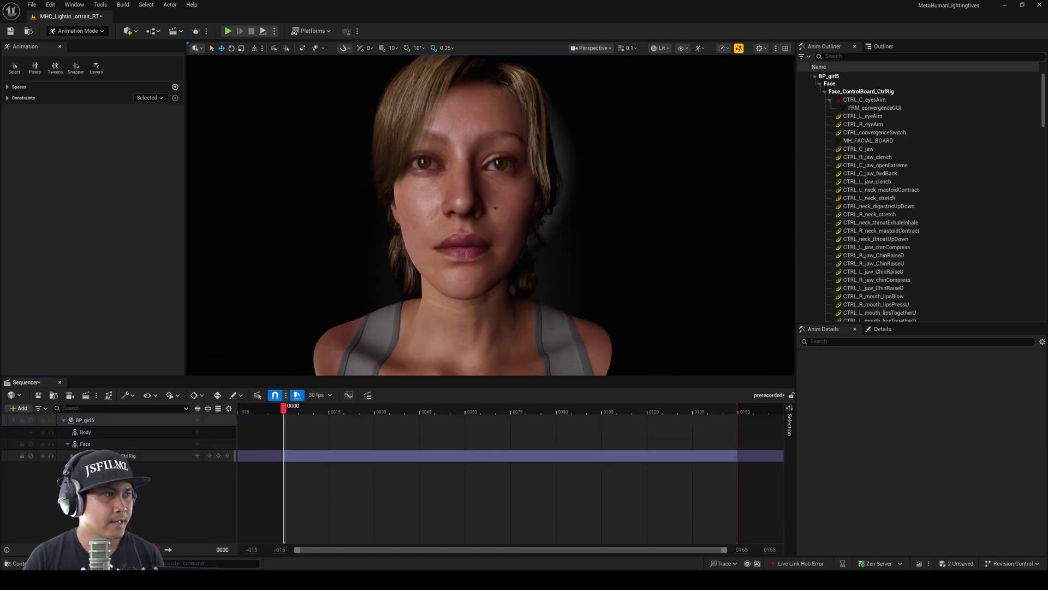
# - Replace the Face control rig track with the AS_prerecordperf animation
pyautogui.click(195, 443)
pyautogui.press('Delete')
pyautogui.click(196, 443)
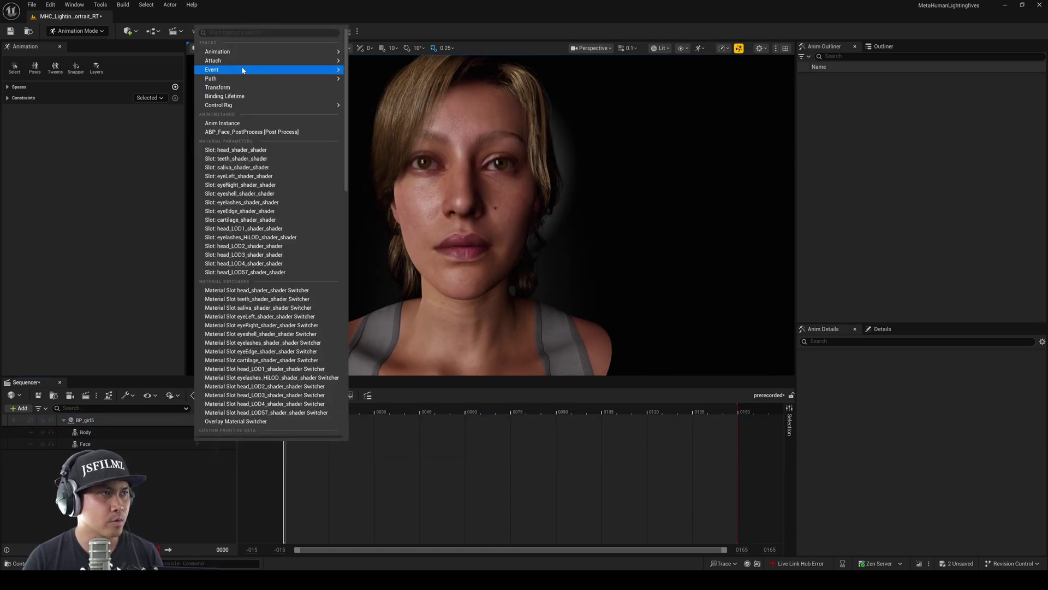
pyautogui.moveTo(273, 62)
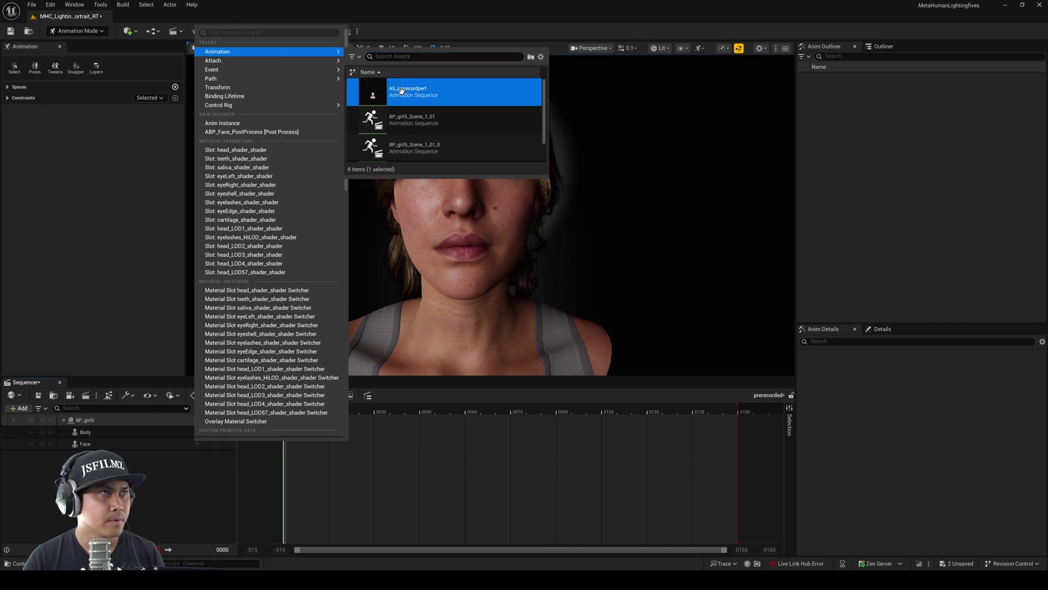
pyautogui.click(437, 92)
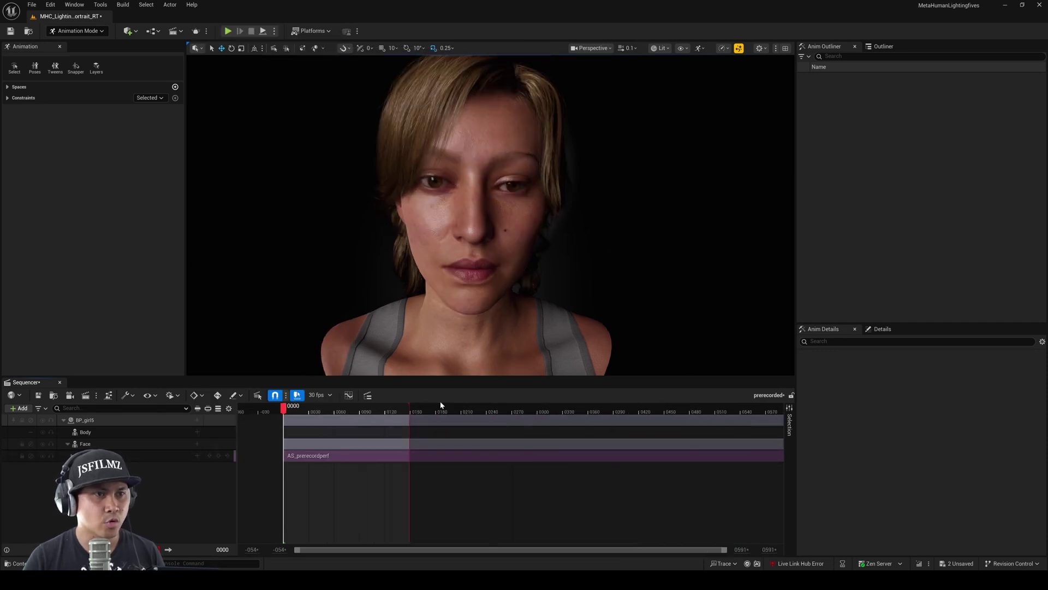
# - Add an Audio track with the Takeonme sound wave, using the audio clock
pyautogui.click(19, 408)
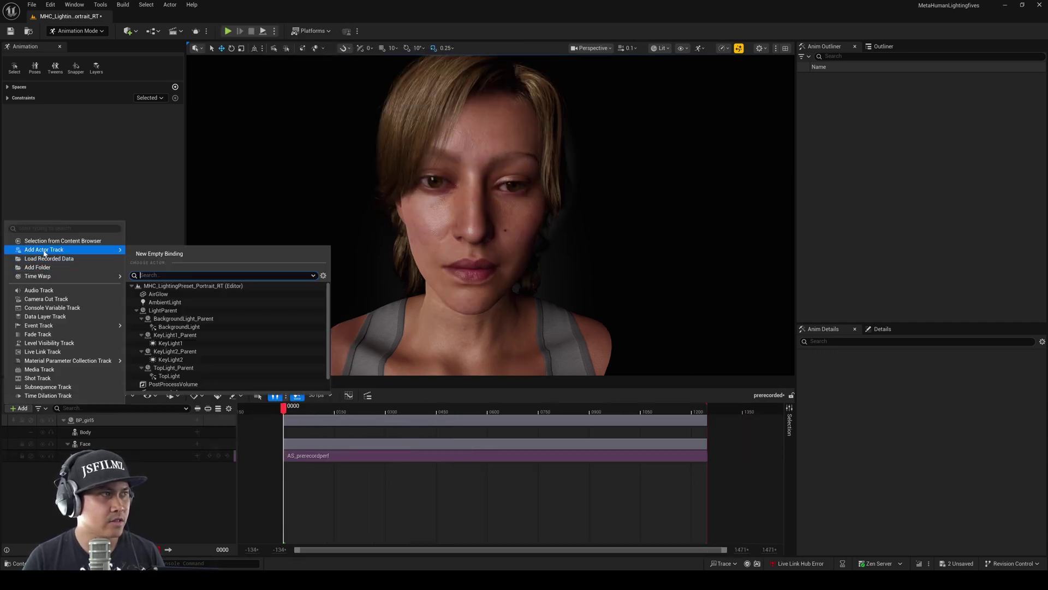
pyautogui.click(39, 267)
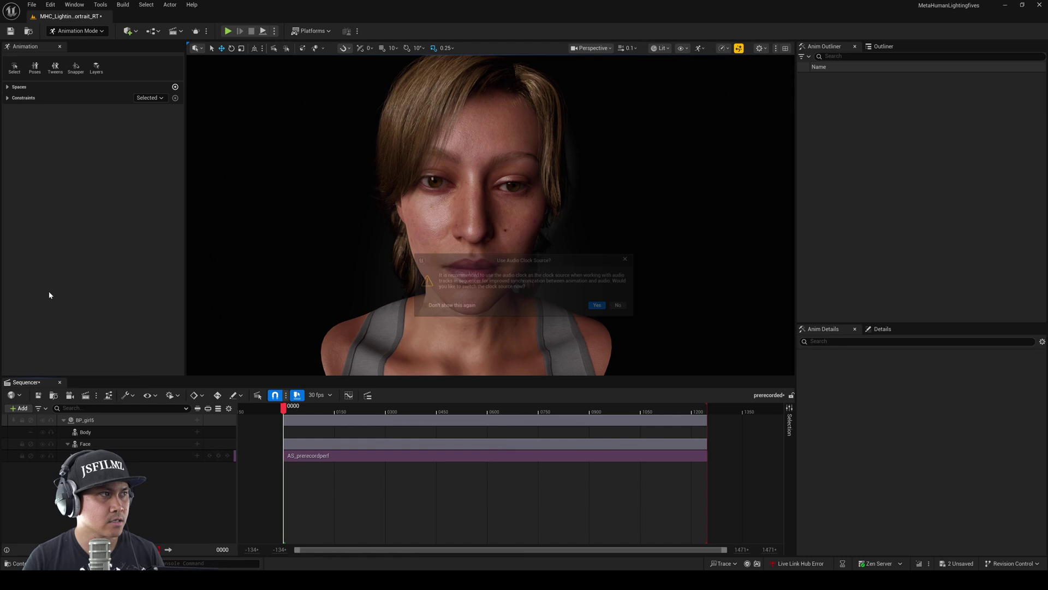
pyautogui.click(607, 310)
pyautogui.click(196, 420)
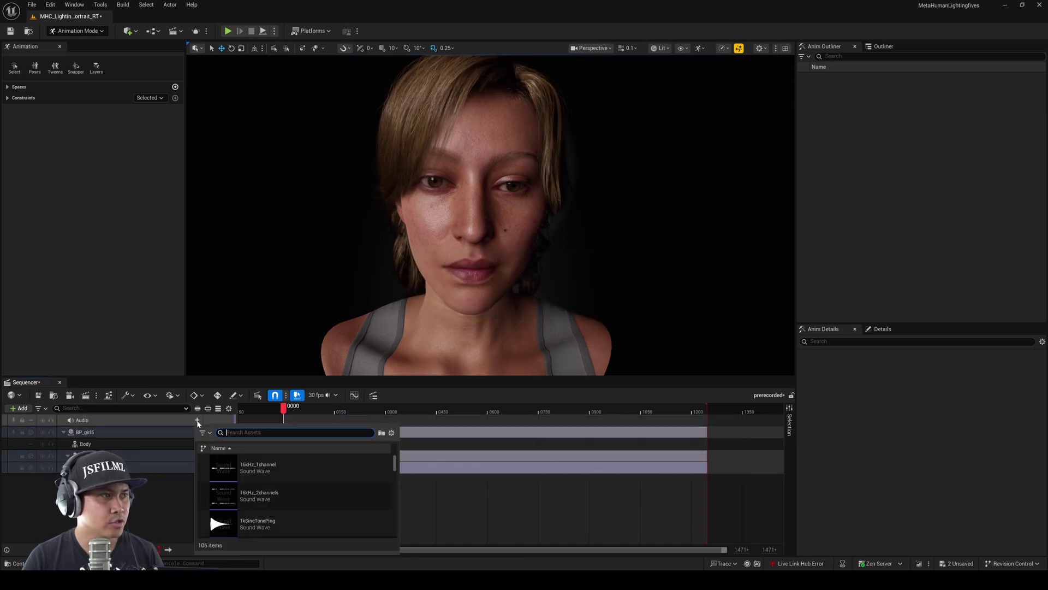
pyautogui.click(246, 464)
pyautogui.keyDown('ctrl'); pyautogui.scroll(-2, 477, 515); pyautogui.keyUp('ctrl')
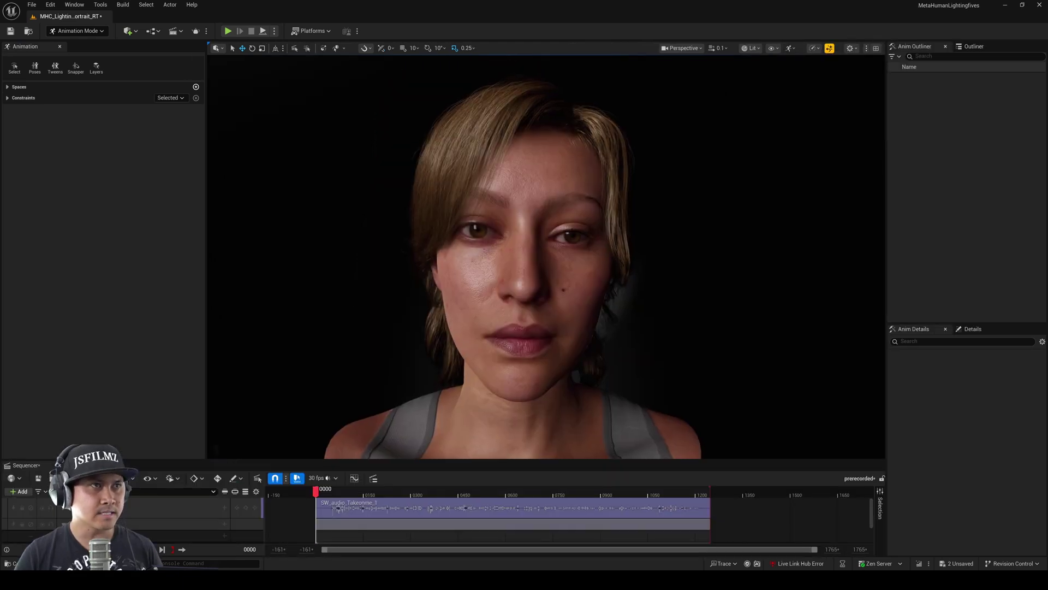
# - Enable the viewport FPS stat, then play the Takeonme-synced face animation and scrub back
pyautogui.click(814, 48)
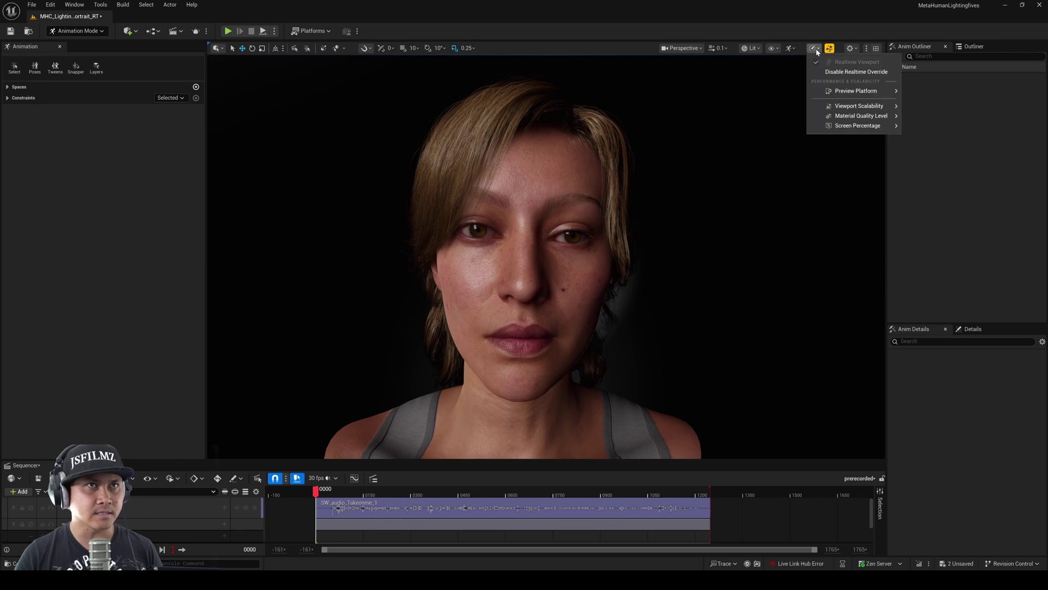
pyautogui.click(772, 48)
pyautogui.click(772, 48)
pyautogui.click(752, 48)
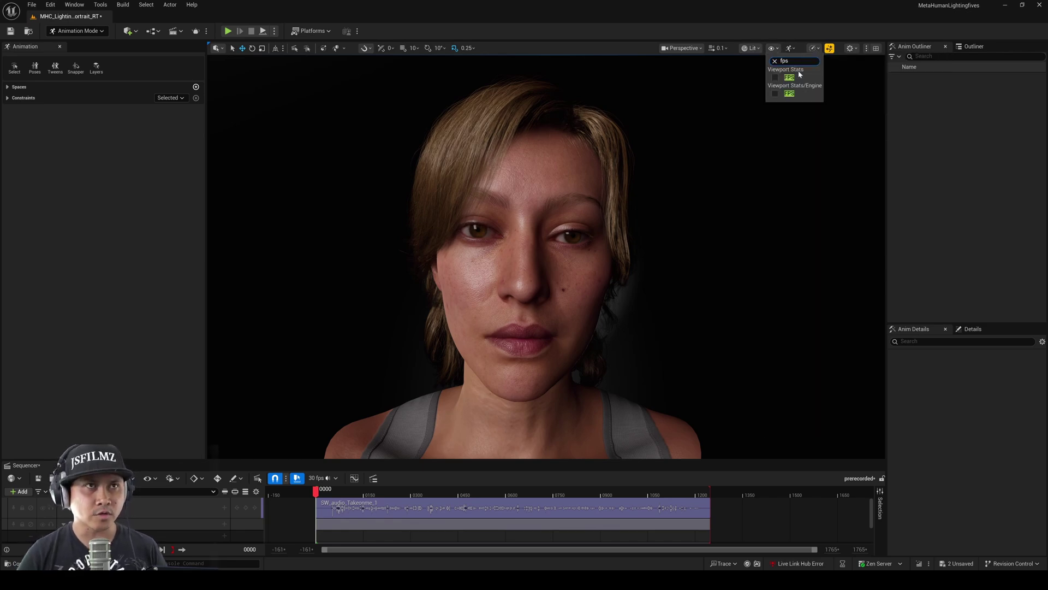
pyautogui.click(791, 77)
pyautogui.click(577, 235)
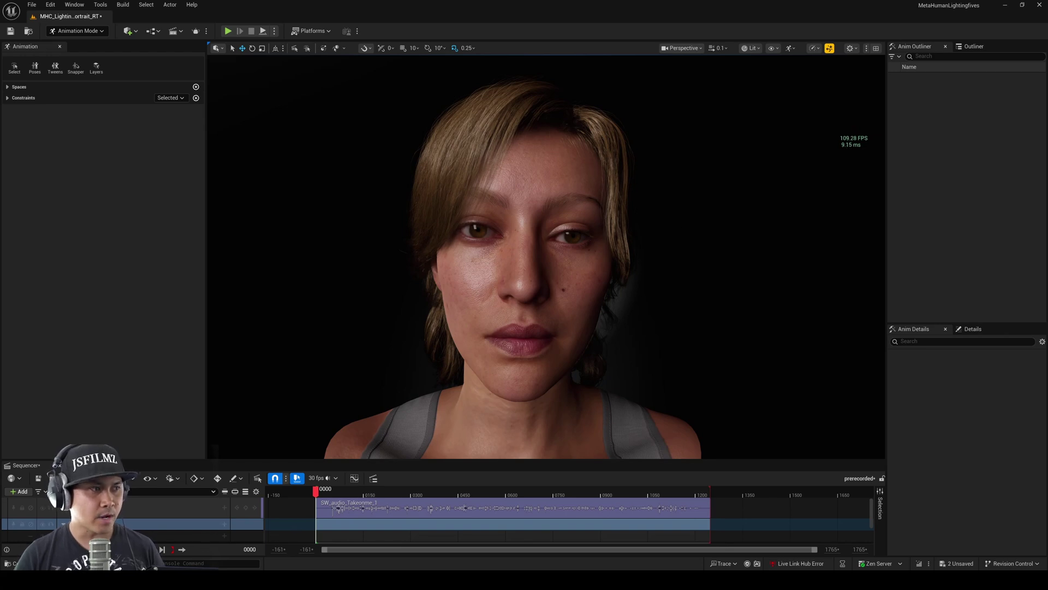
pyautogui.press('space')
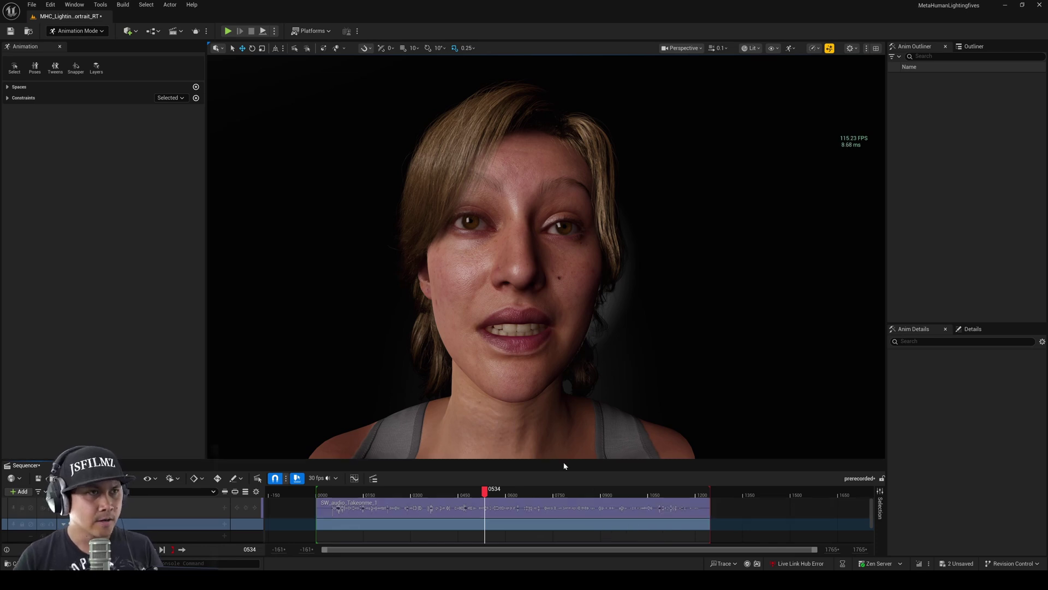
pyautogui.click(453, 494)
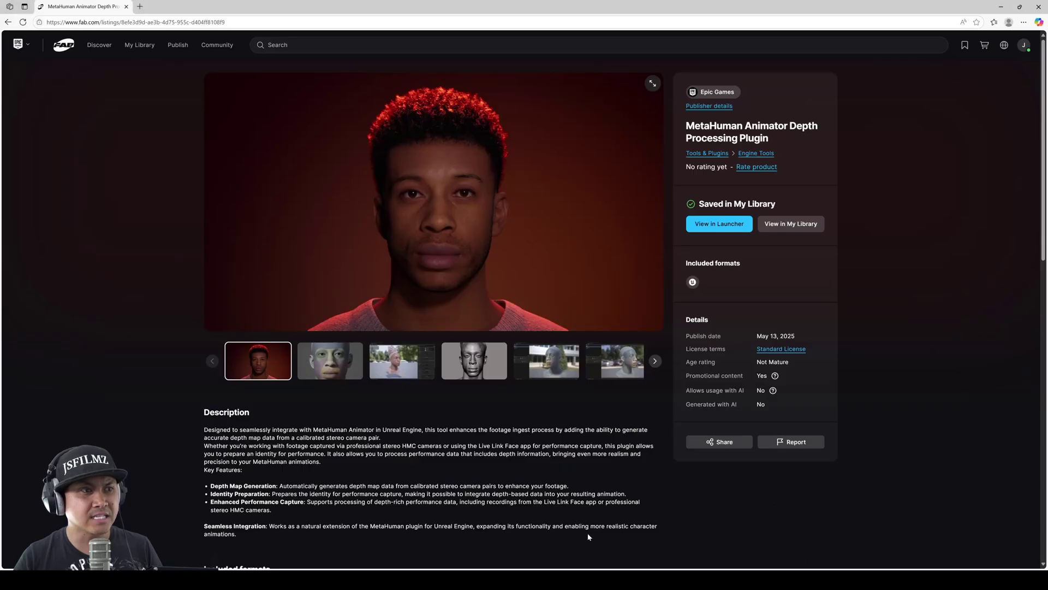
pyautogui.scroll(-2, 588, 537)
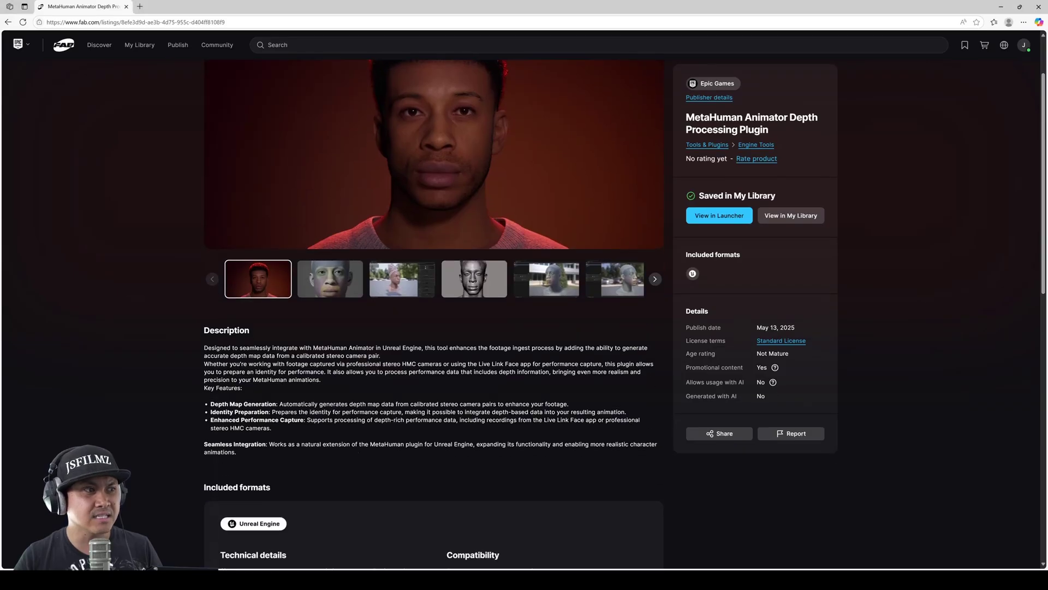
pyautogui.moveTo(204, 355); pyautogui.dragTo(567, 445)
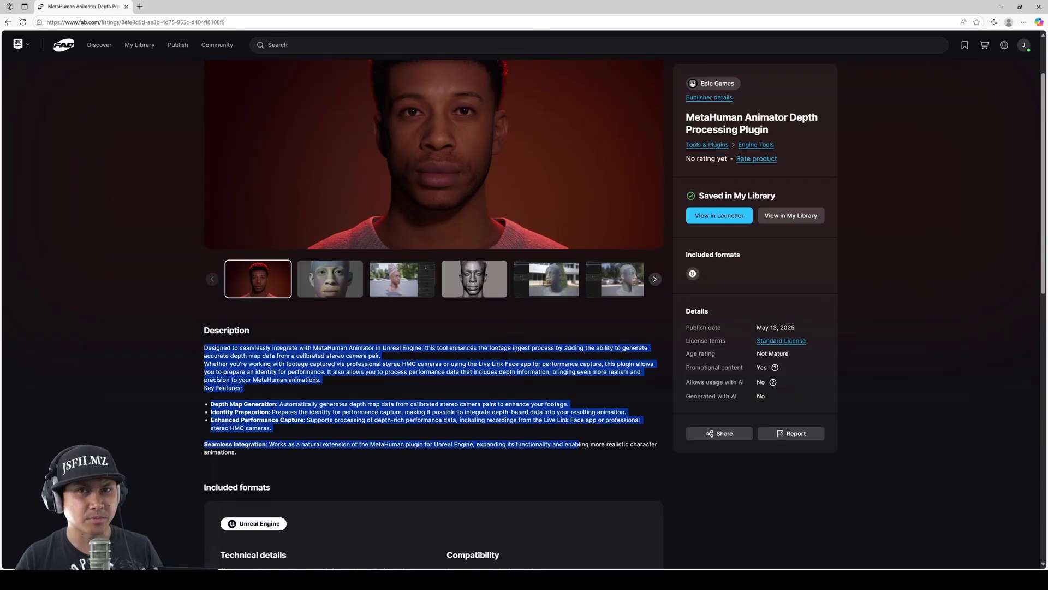
pyautogui.click(537, 429)
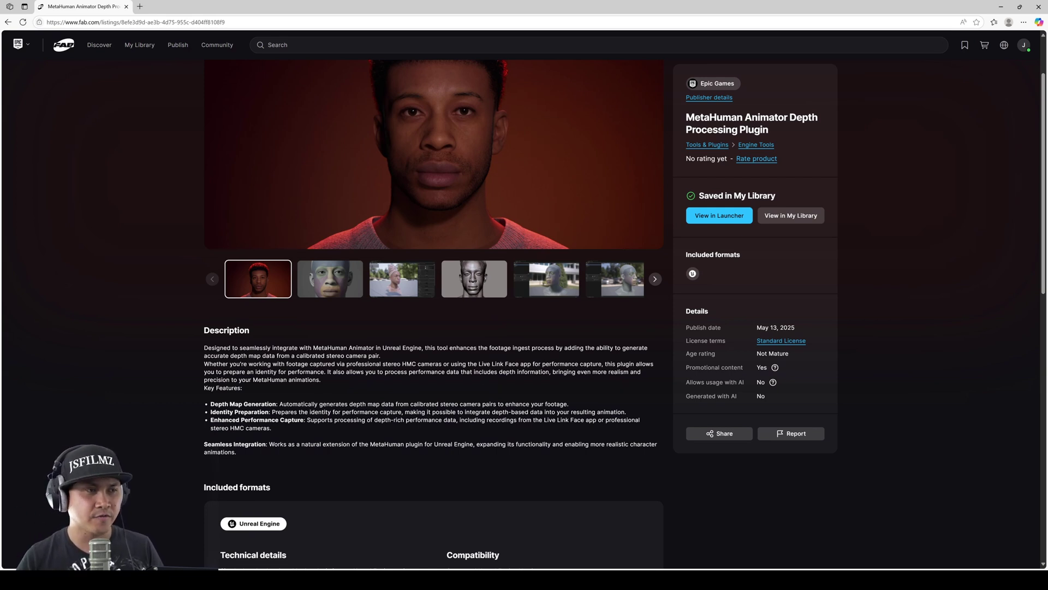
pyautogui.moveTo(547, 364); pyautogui.dragTo(478, 364)
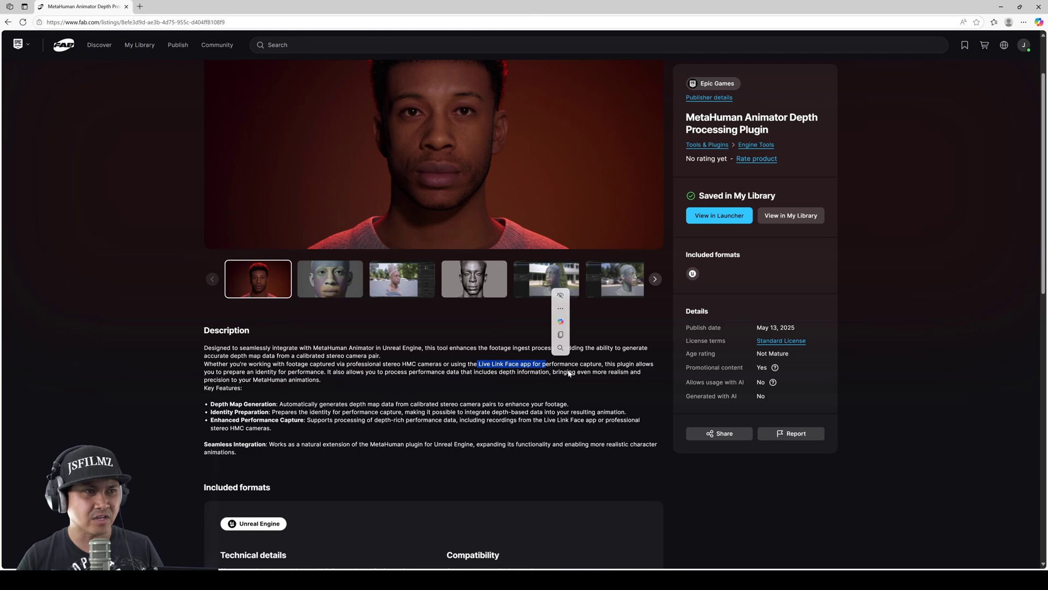
pyautogui.click(542, 367)
pyautogui.moveTo(257, 374); pyautogui.dragTo(339, 374)
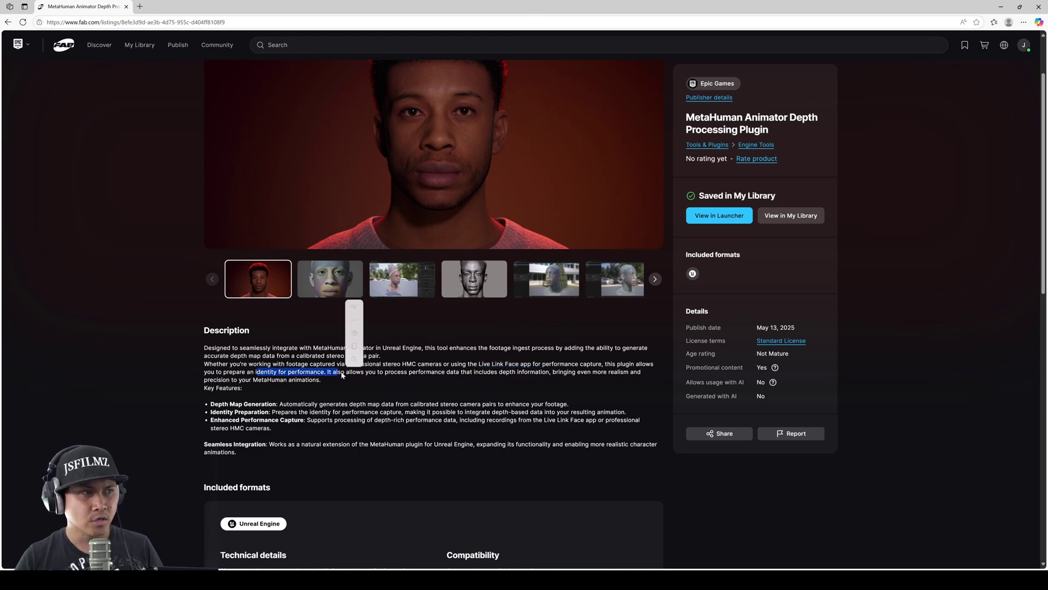
pyautogui.click(338, 374)
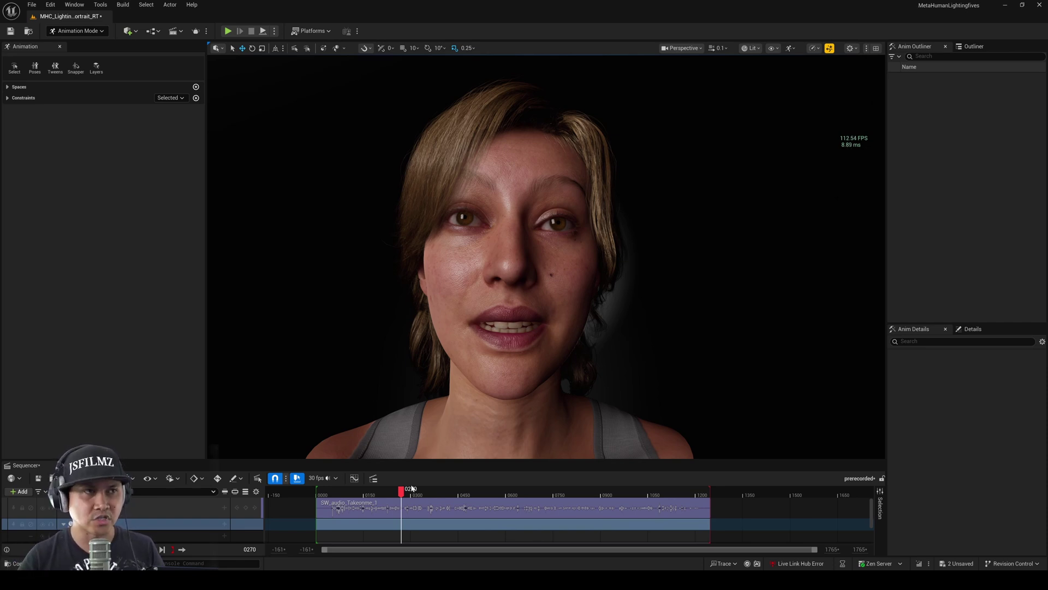
pyautogui.click(354, 496)
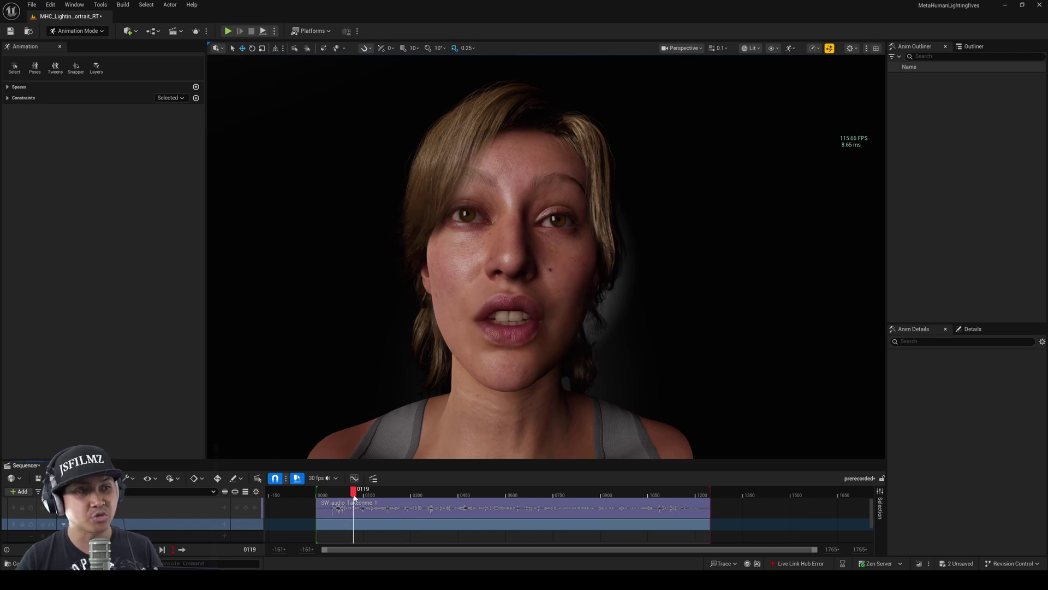